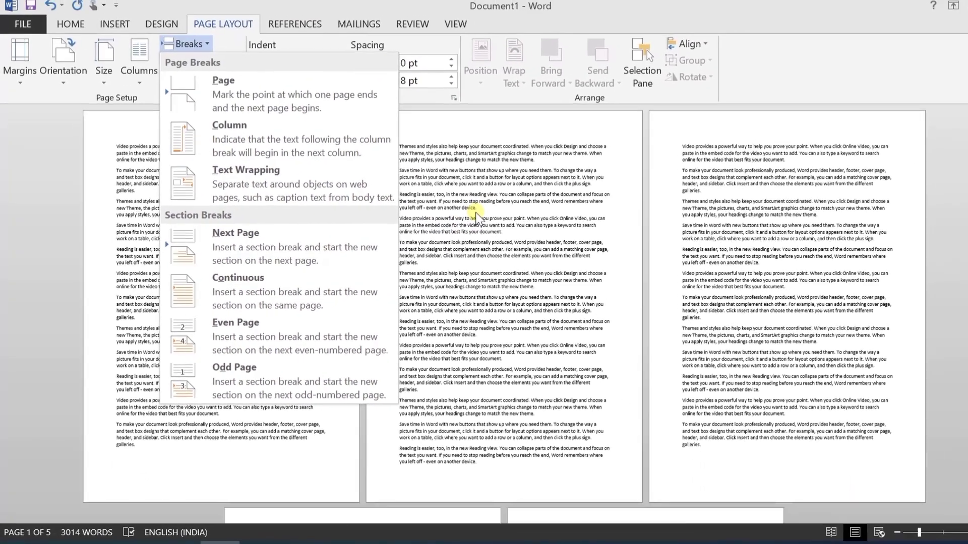
# - Look through all pages of the document from first to last and return to the beginning
pyautogui.click(861, 66)
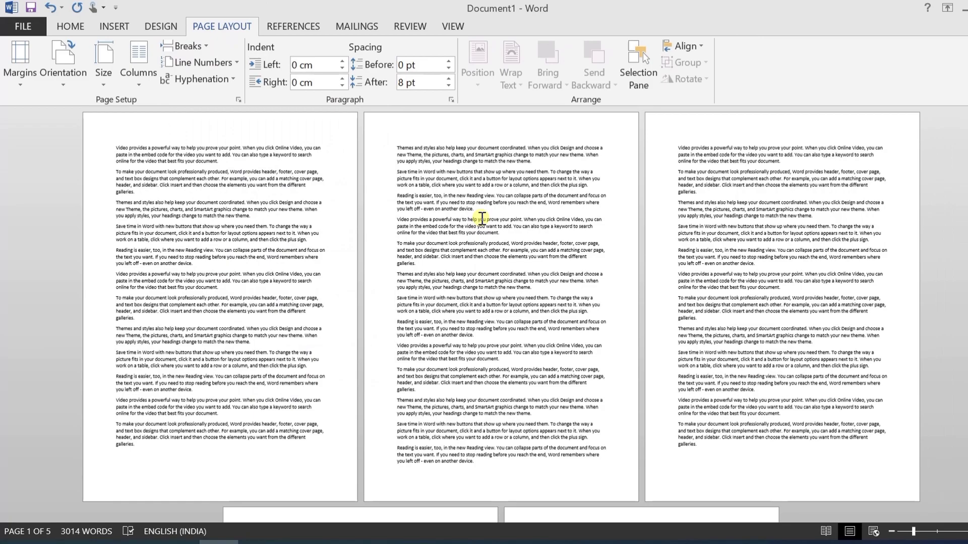
pyautogui.scroll(-3, 463, 253)
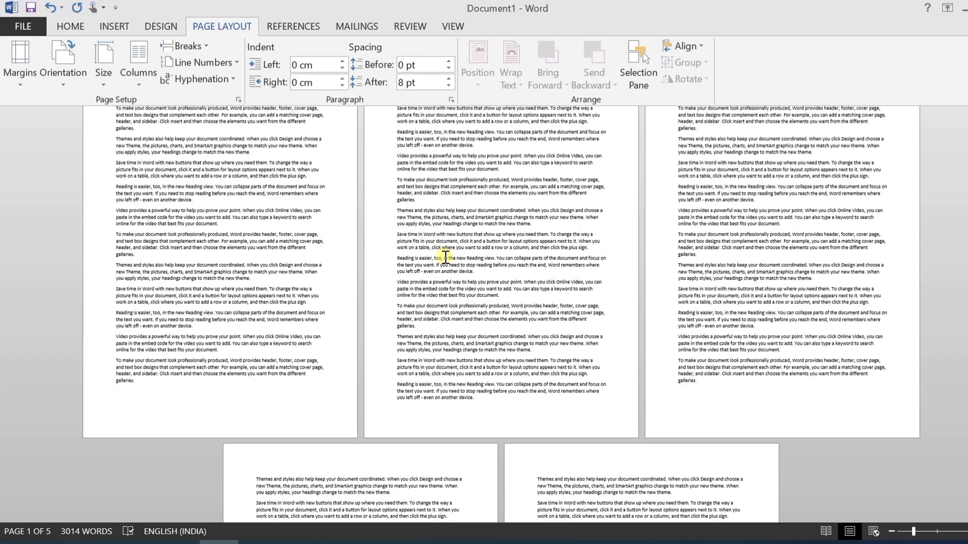
pyautogui.scroll(-8, 446, 257)
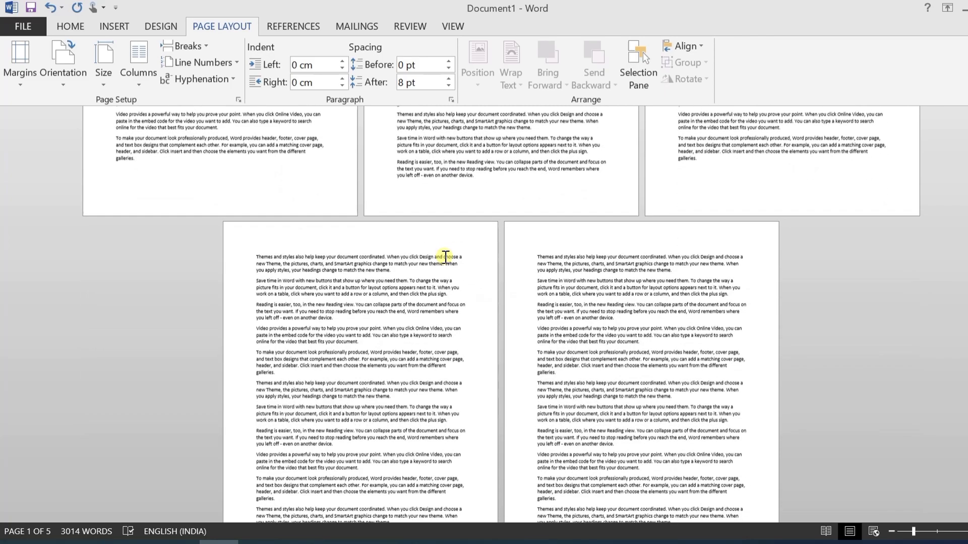
pyautogui.scroll(11, 445, 257)
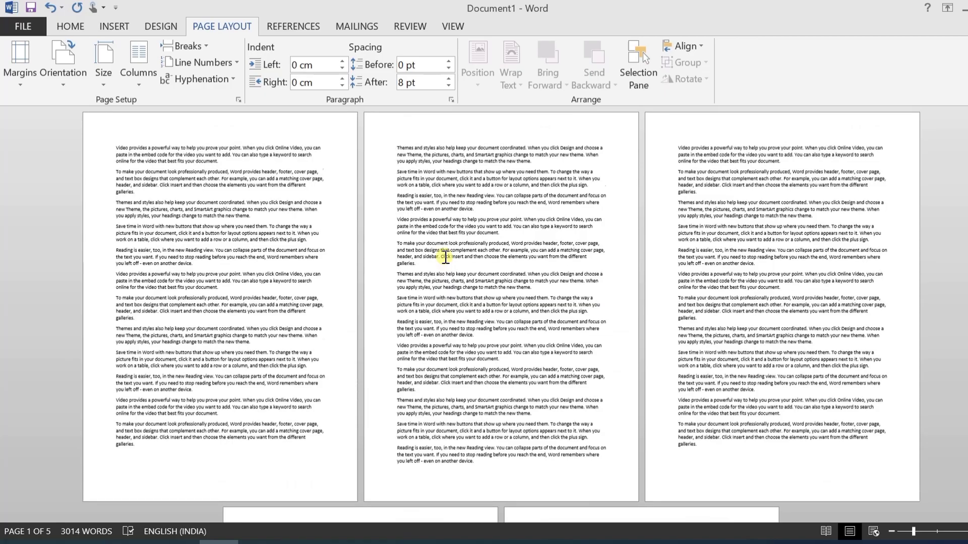
pyautogui.scroll(-10, 446, 258)
pyautogui.scroll(-8, 445, 257)
pyautogui.click(640, 265)
pyautogui.scroll(18, 579, 304)
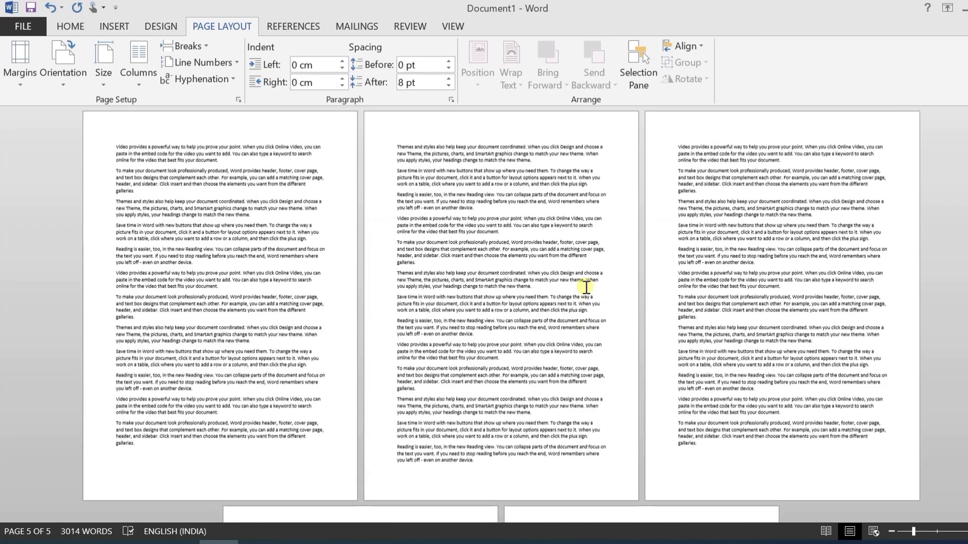
# - Change the page orientation of the undivided document to Landscape and check how all its pages are affected
pyautogui.click(474, 208)
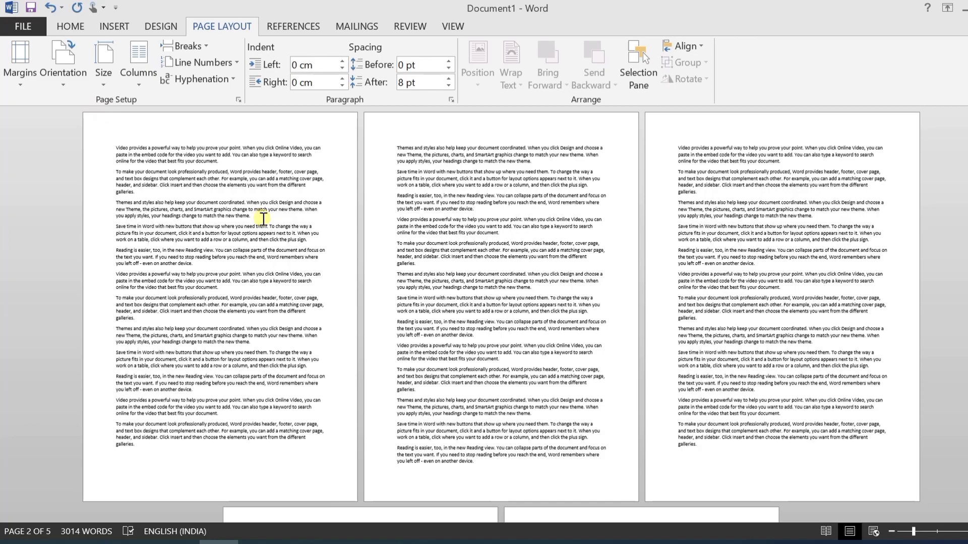
pyautogui.click(71, 79)
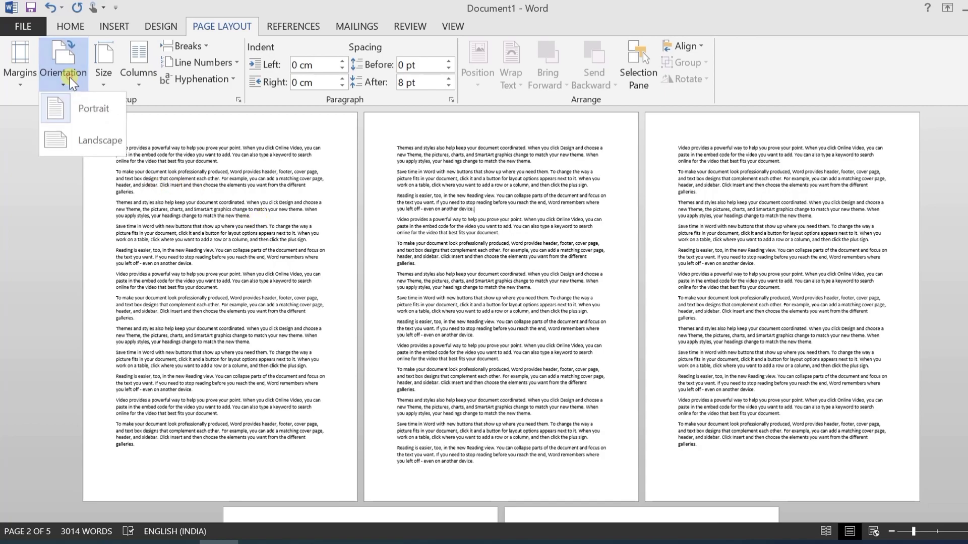
pyautogui.click(77, 144)
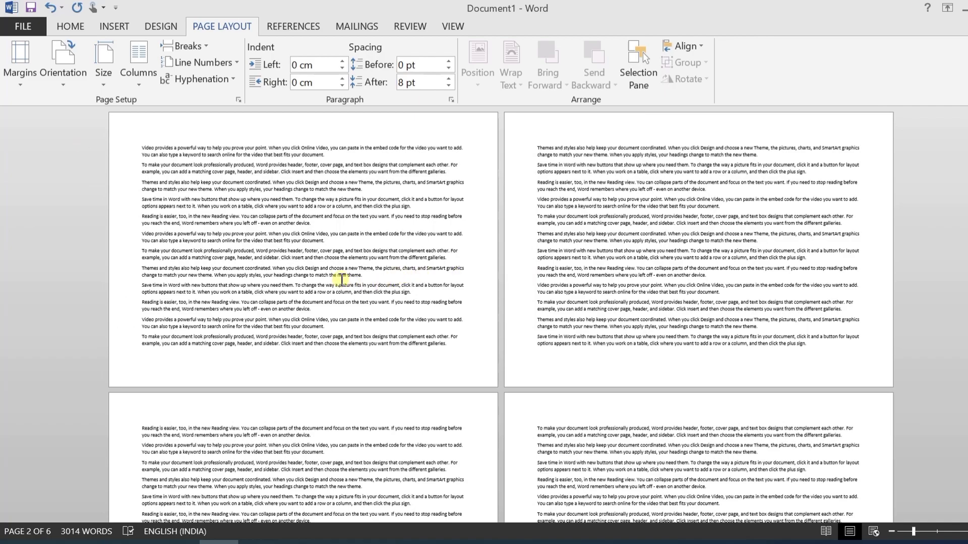
pyautogui.scroll(-10, 342, 280)
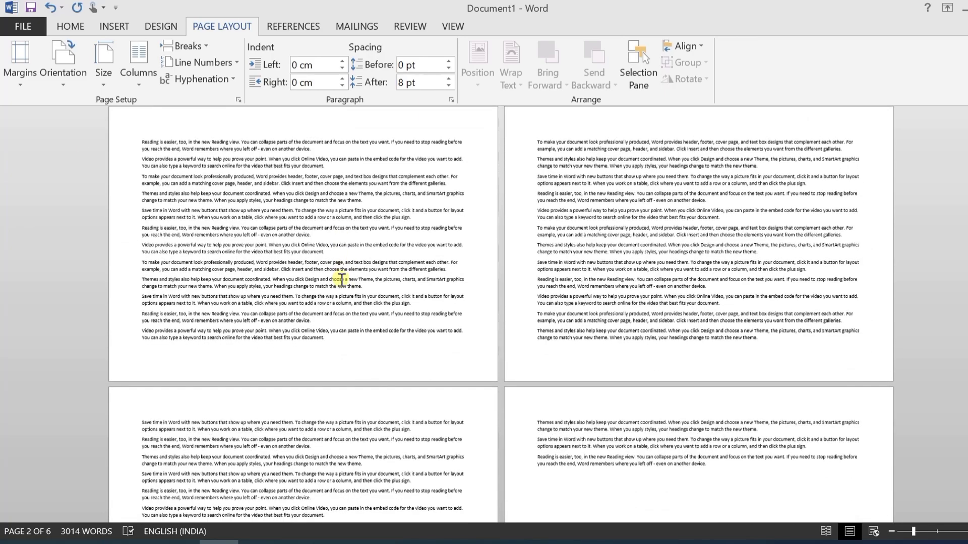
pyautogui.scroll(-2, 346, 284)
pyautogui.scroll(14, 410, 304)
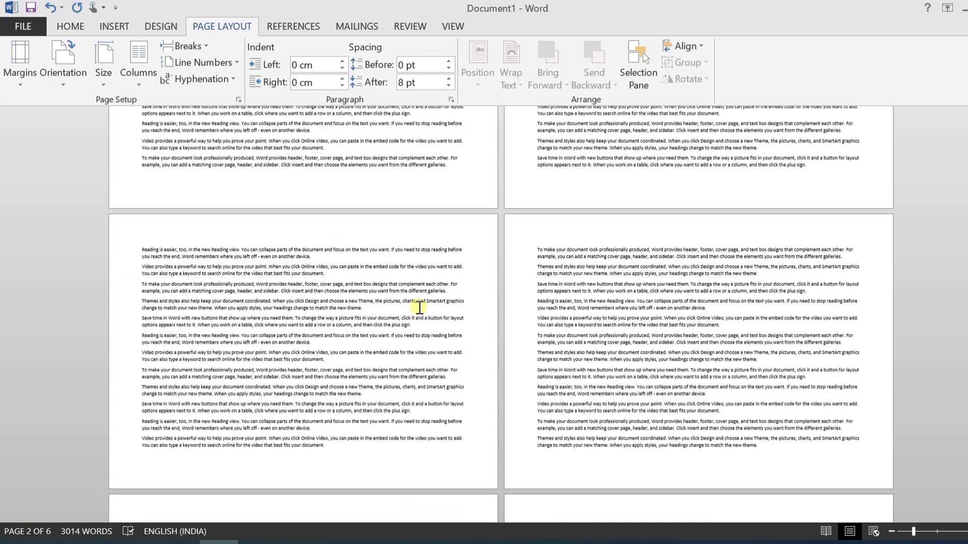
pyautogui.scroll(2, 232, 218)
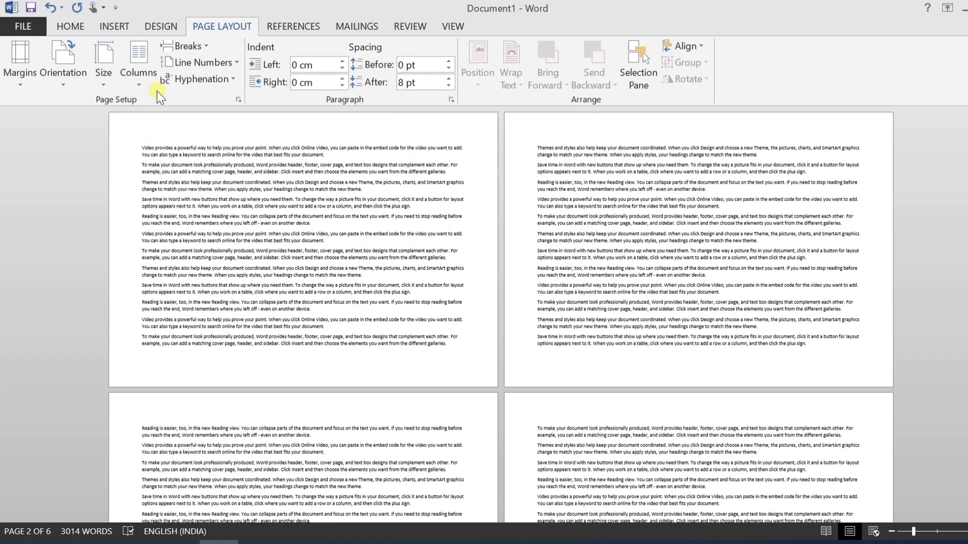
# - Arrange the document text in two columns and check the layout on every page
pyautogui.click(145, 83)
pyautogui.click(160, 136)
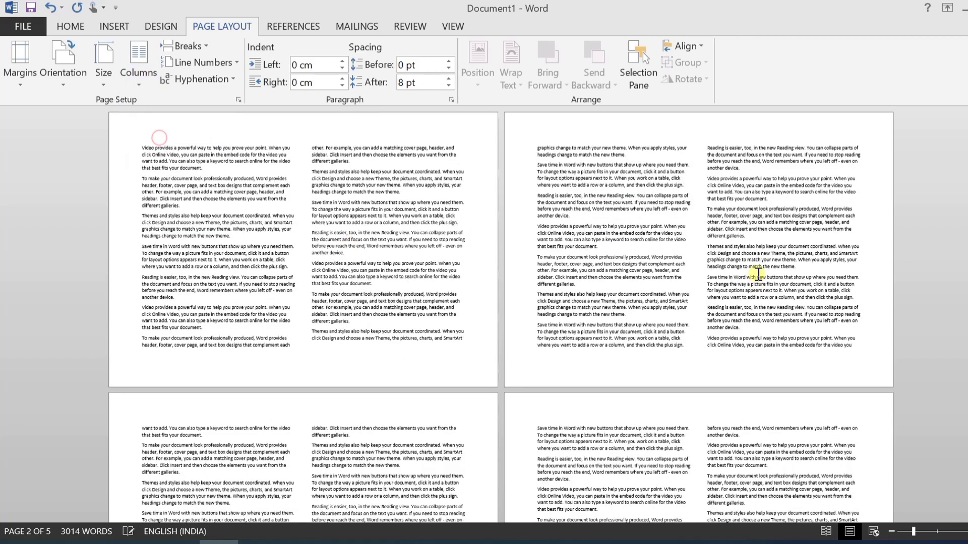
pyautogui.scroll(-8, 758, 273)
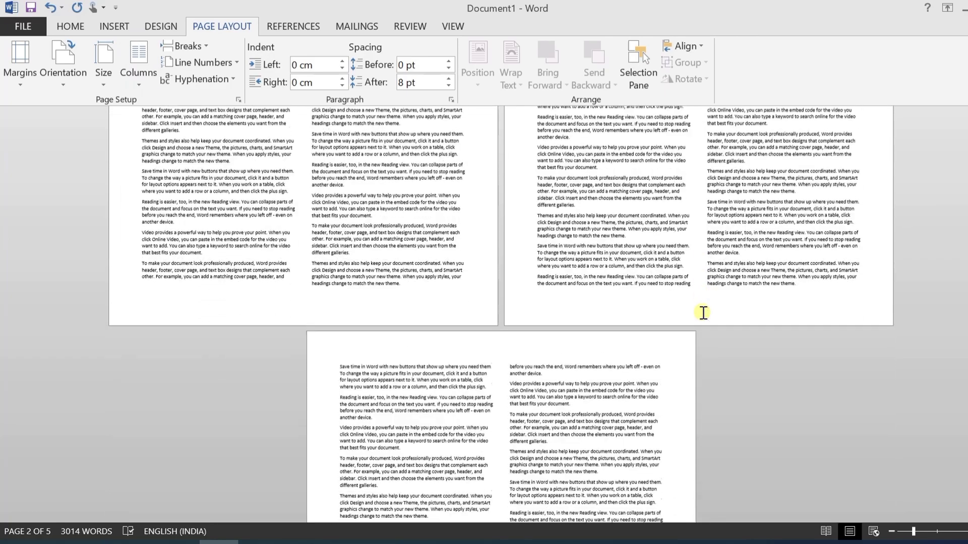
pyautogui.scroll(-2, 703, 313)
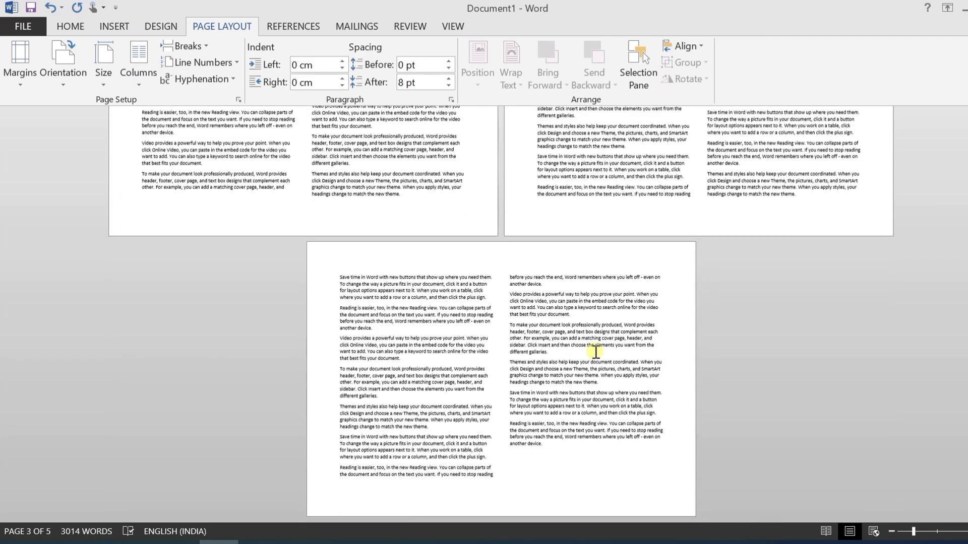
pyautogui.scroll(7, 598, 350)
pyautogui.scroll(2, 599, 349)
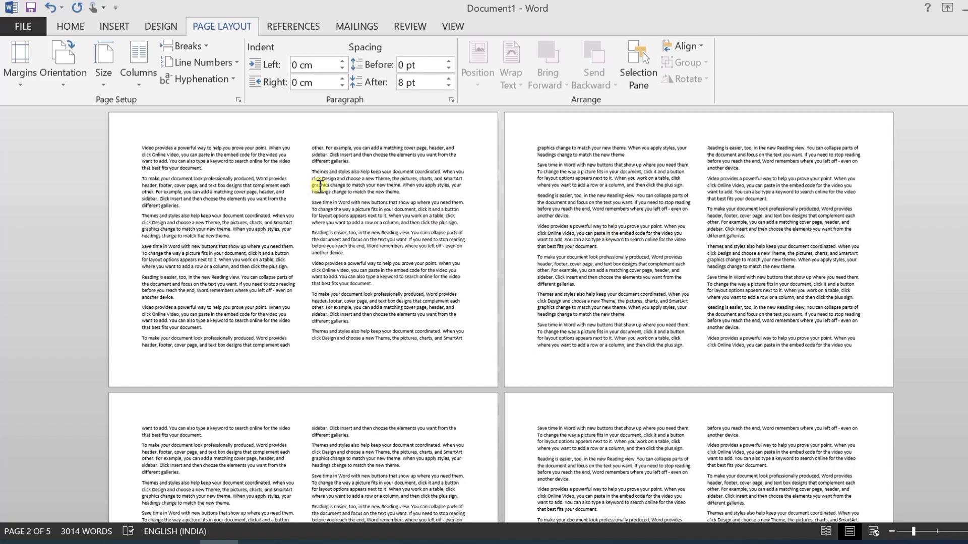
# - Undo the two-column layout and the landscape orientation, and view the available break types without inserting one
pyautogui.hotkey('ctrl', 'z')
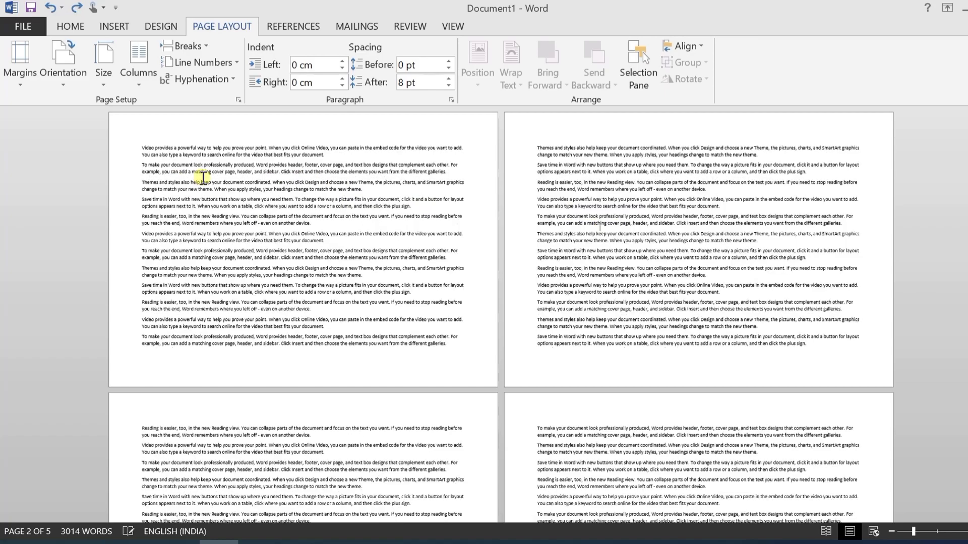
pyautogui.hotkey('ctrl', 'z')
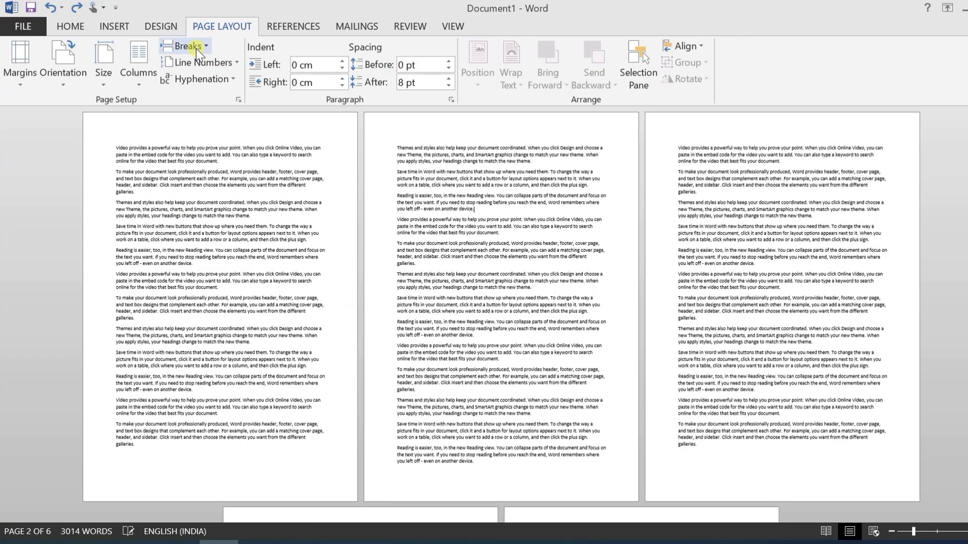
pyautogui.click(196, 49)
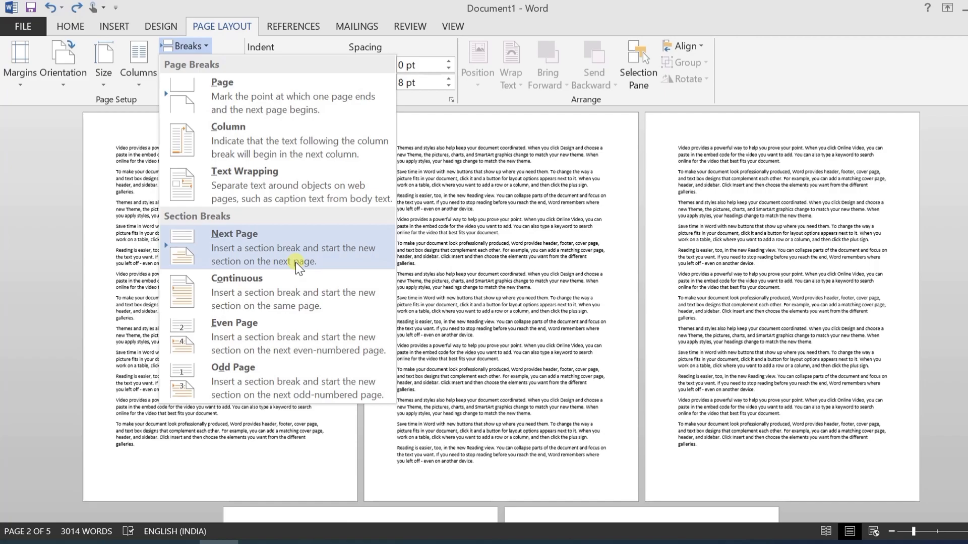
pyautogui.click(514, 214)
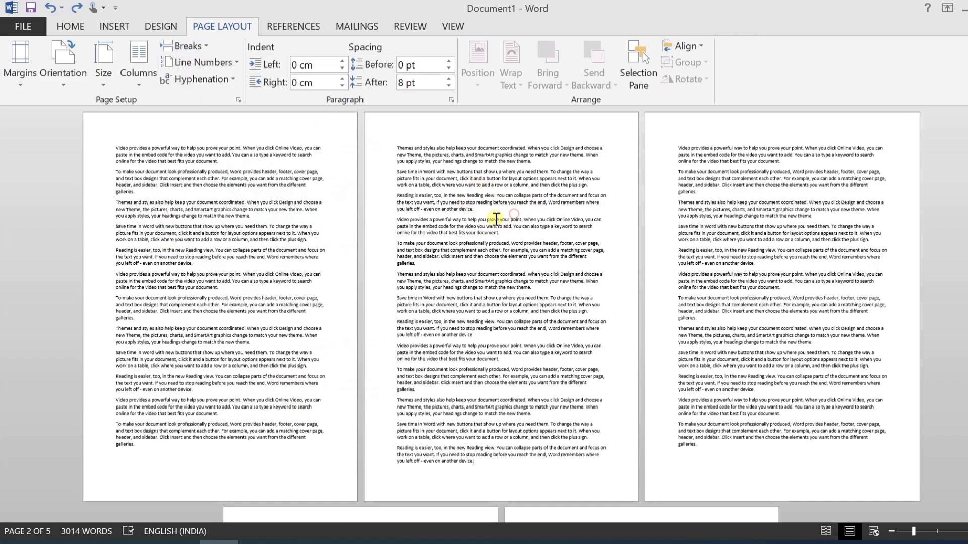
# - Select the first three paragraphs on page 2, and place the cursor at the end of the third paragraph
pyautogui.click(483, 208)
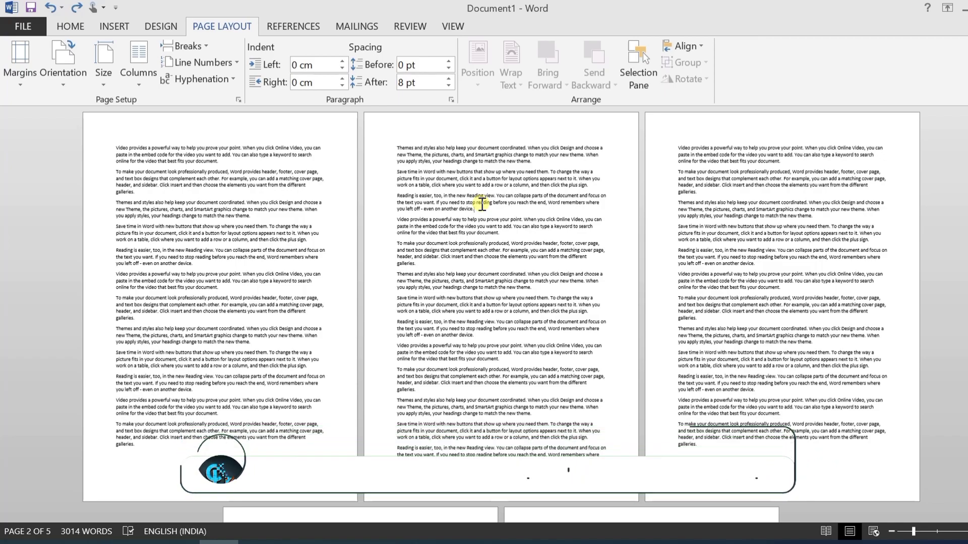
pyautogui.click(140, 170)
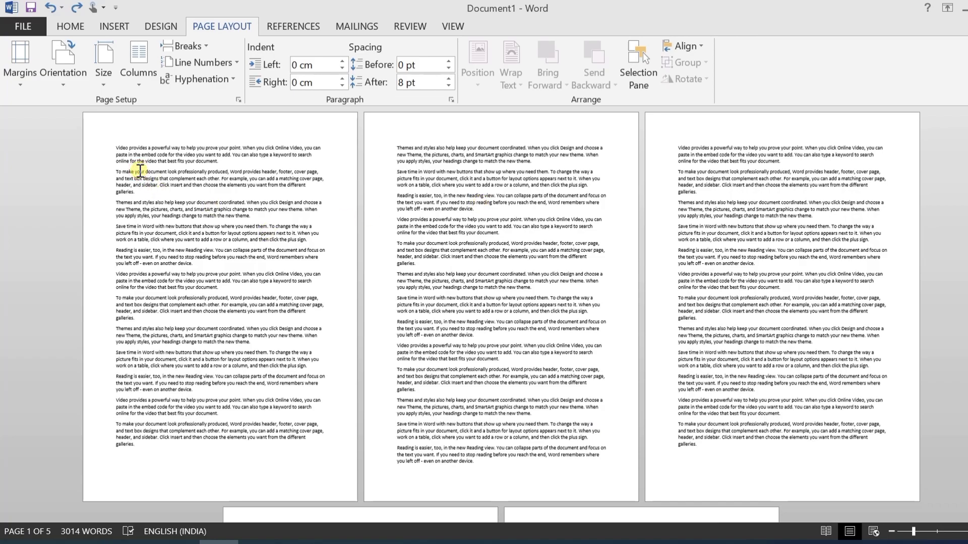
pyautogui.click(397, 148)
pyautogui.moveTo(407, 149); pyautogui.dragTo(483, 214)
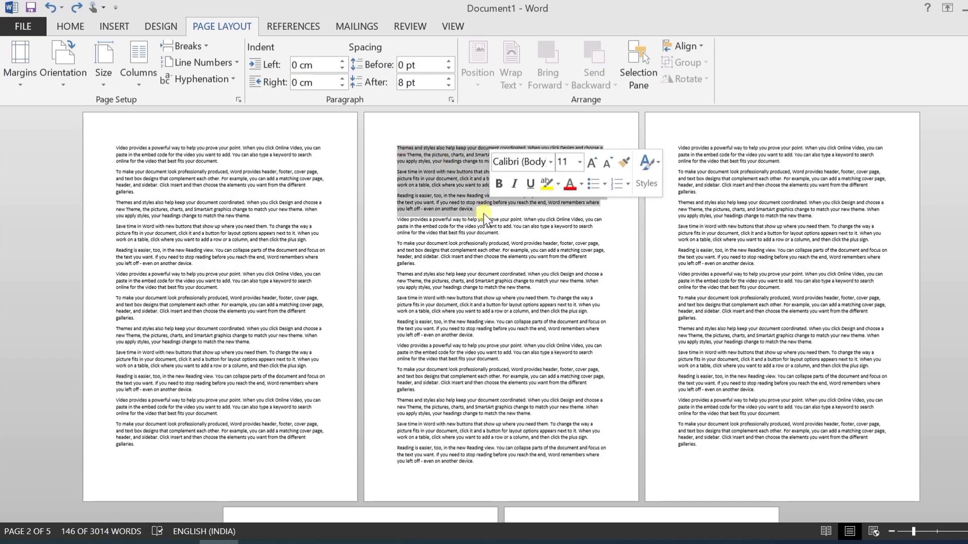
pyautogui.click(483, 213)
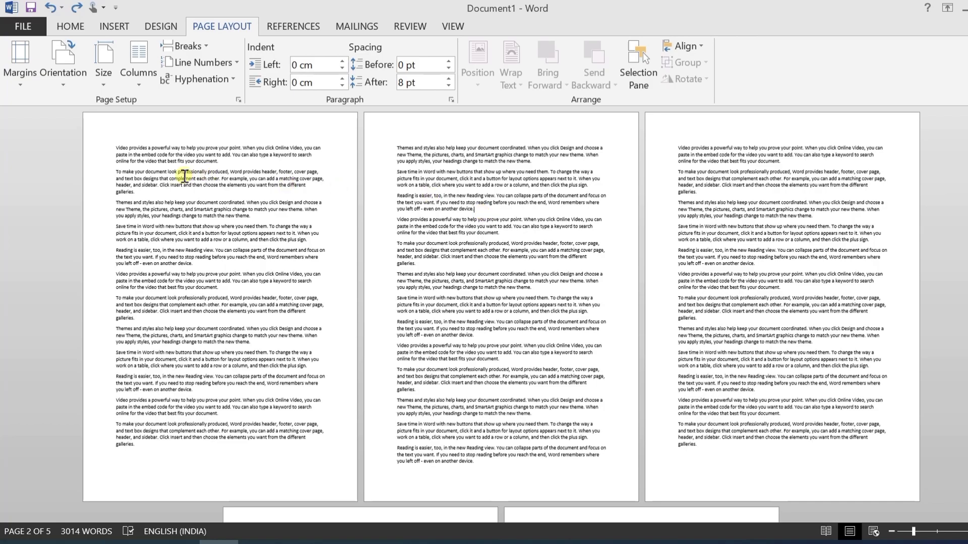
pyautogui.click(393, 146)
pyautogui.moveTo(431, 163); pyautogui.dragTo(483, 211)
pyautogui.click(477, 211)
pyautogui.click(396, 143)
pyautogui.moveTo(413, 164); pyautogui.dragTo(476, 208)
pyautogui.click(476, 209)
# - Insert a Next Page section break at the end of the third paragraph on page 2
pyautogui.click(443, 26)
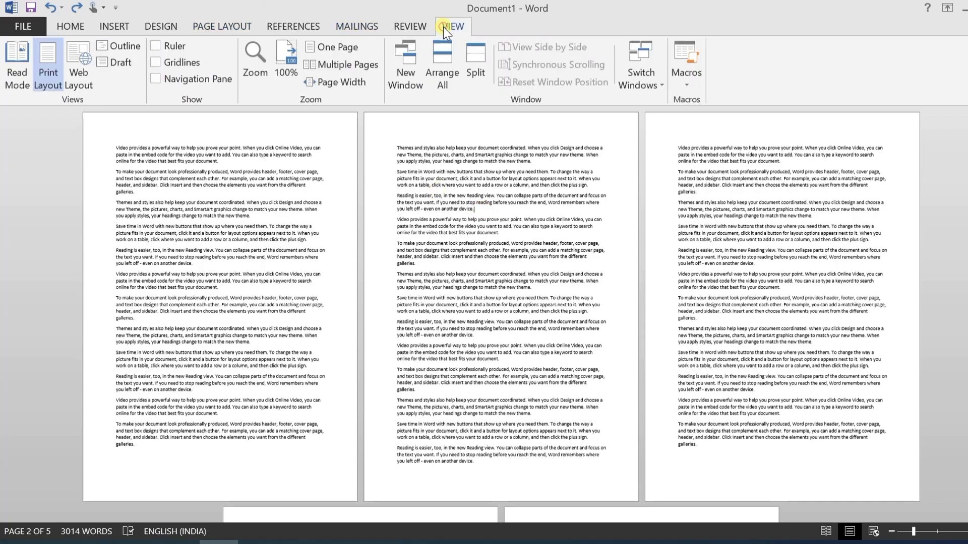
pyautogui.click(342, 82)
pyautogui.scroll(5, 482, 280)
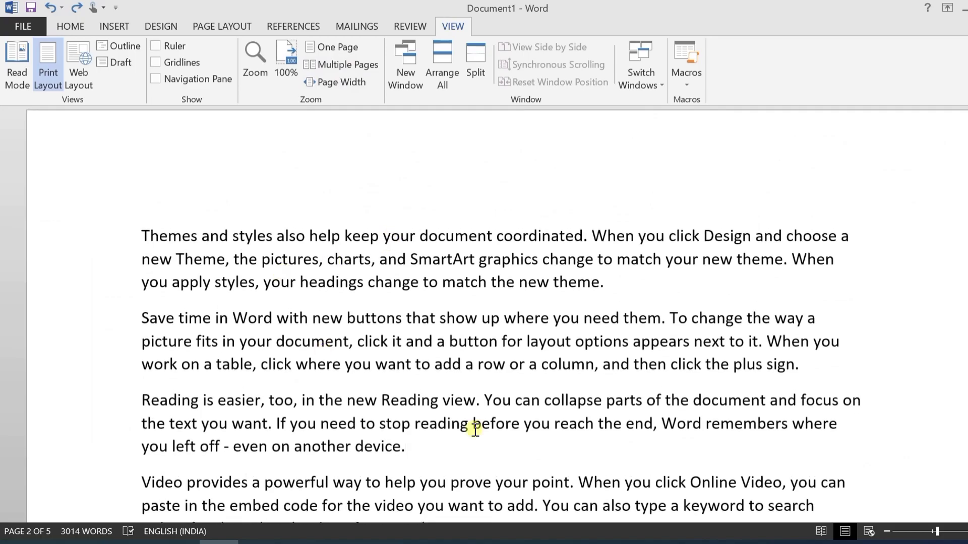
pyautogui.click(414, 448)
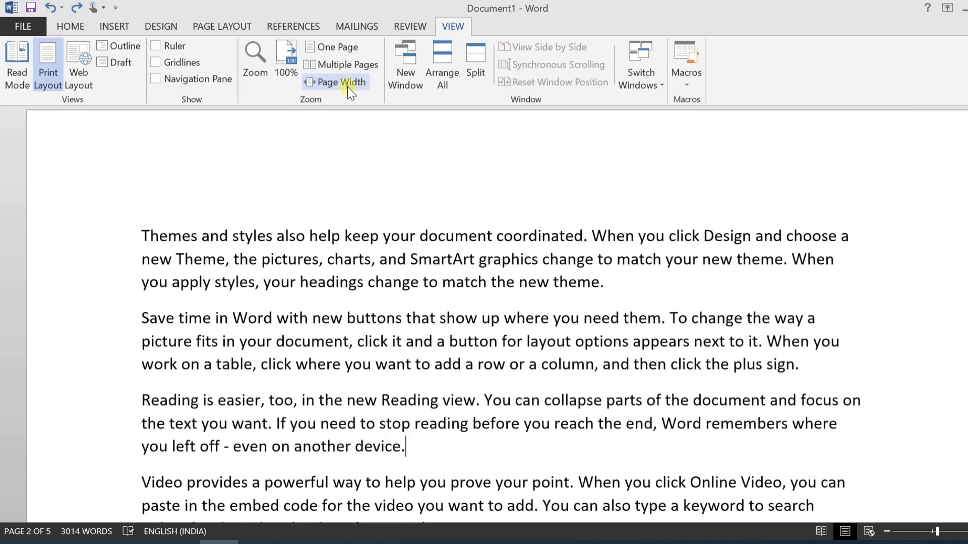
pyautogui.click(343, 59)
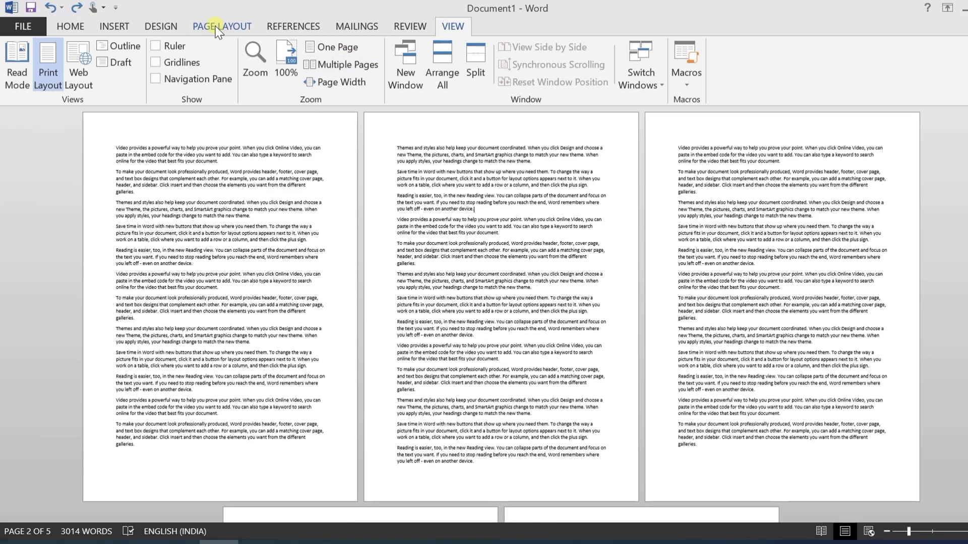
pyautogui.click(218, 27)
pyautogui.click(202, 46)
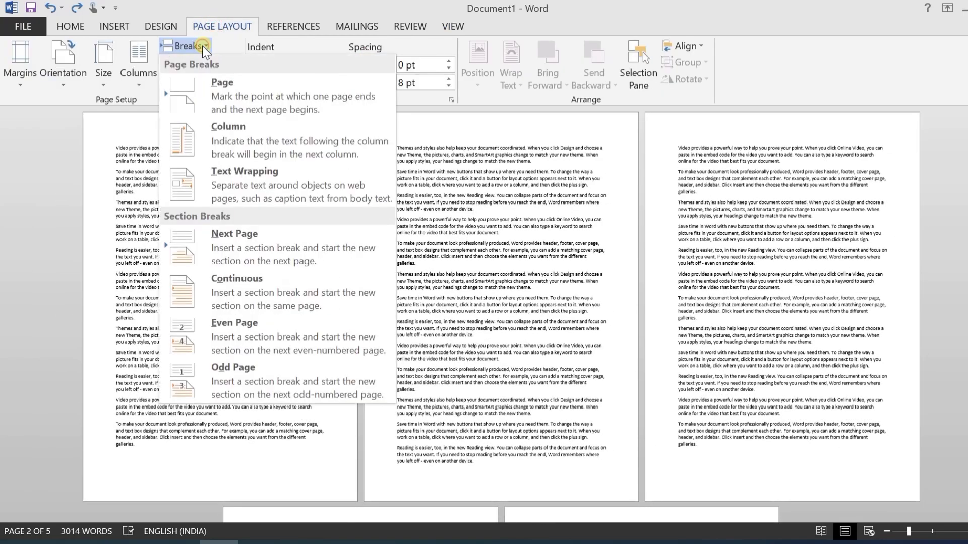
pyautogui.click(249, 249)
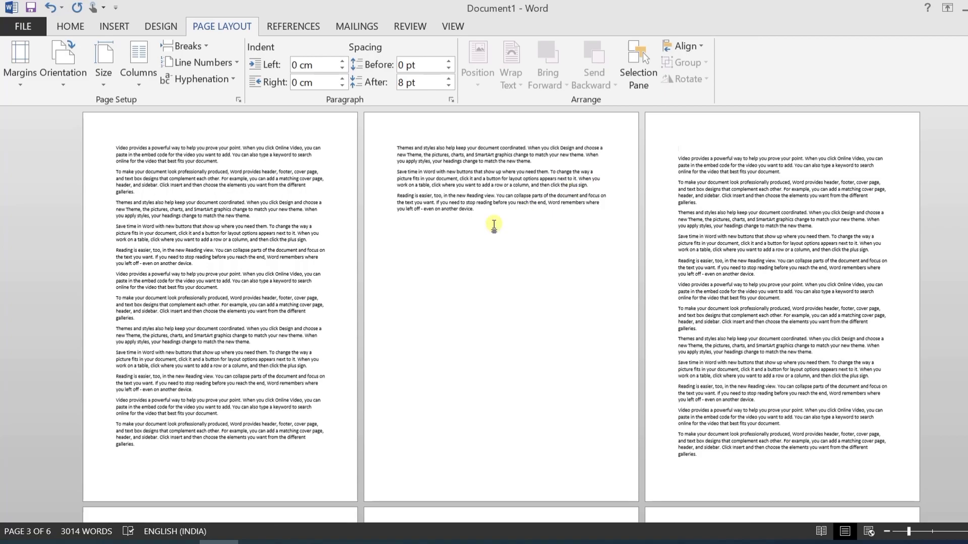
# - Examine which pages belong to the sections before and after the new section break
pyautogui.click(461, 185)
pyautogui.scroll(-5, 769, 277)
pyautogui.scroll(5, 772, 282)
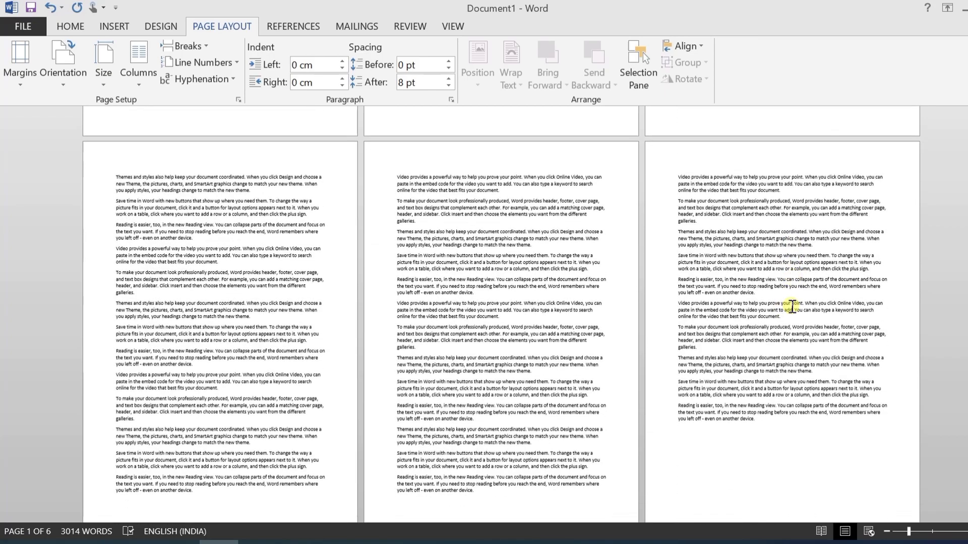
pyautogui.click(769, 285)
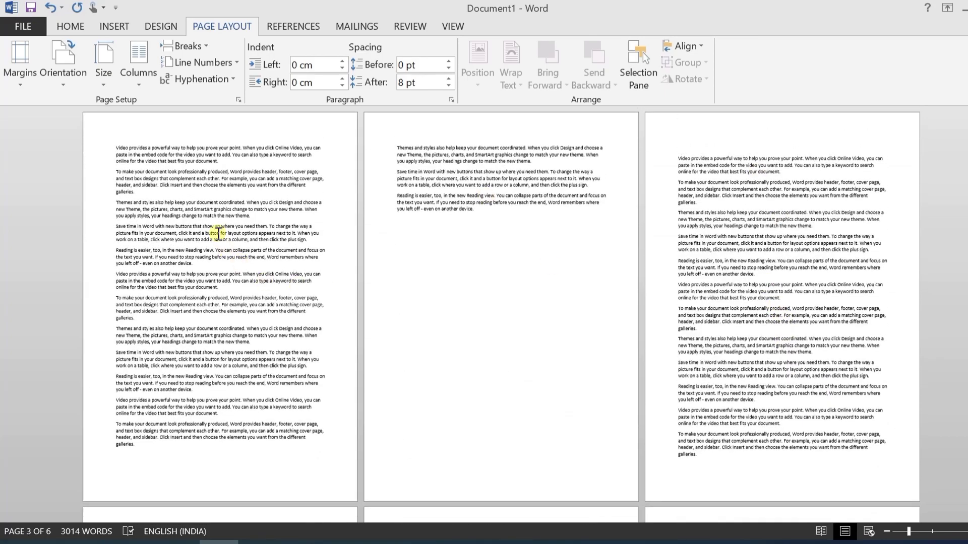
pyautogui.click(210, 239)
pyautogui.click(443, 167)
pyautogui.click(201, 231)
pyautogui.click(431, 189)
# - Set the page orientation of the first section to Landscape and check the pages of both sections
pyautogui.click(235, 208)
pyautogui.click(70, 83)
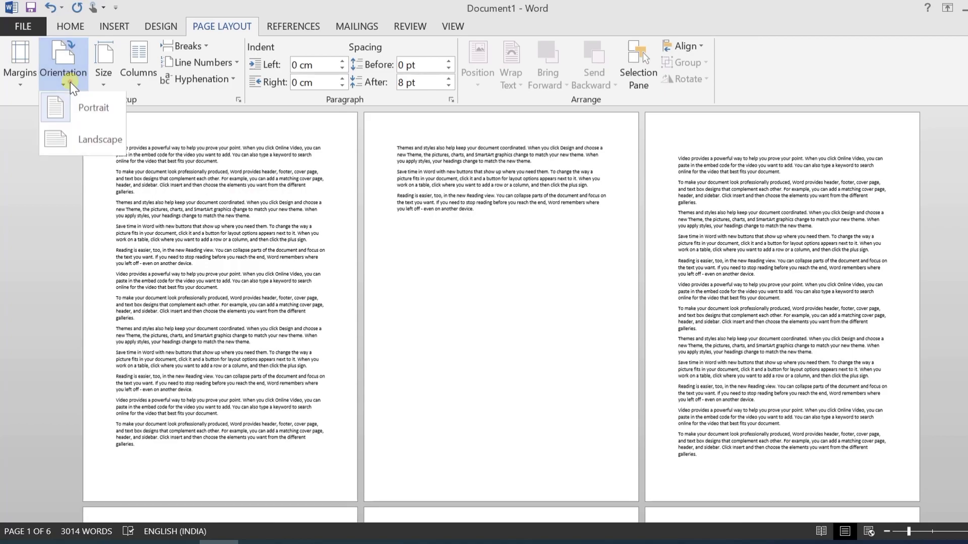
pyautogui.click(87, 138)
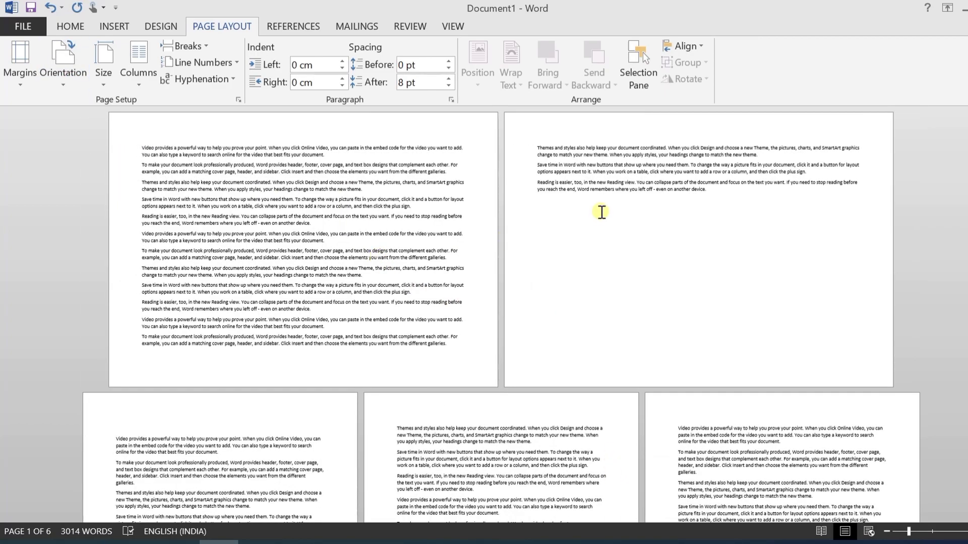
pyautogui.scroll(-6, 562, 228)
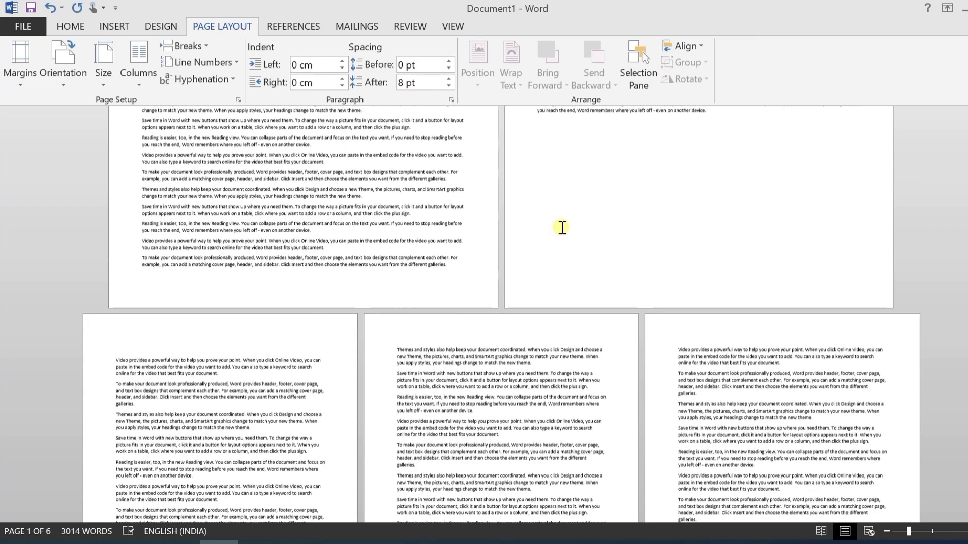
pyautogui.scroll(-6, 568, 374)
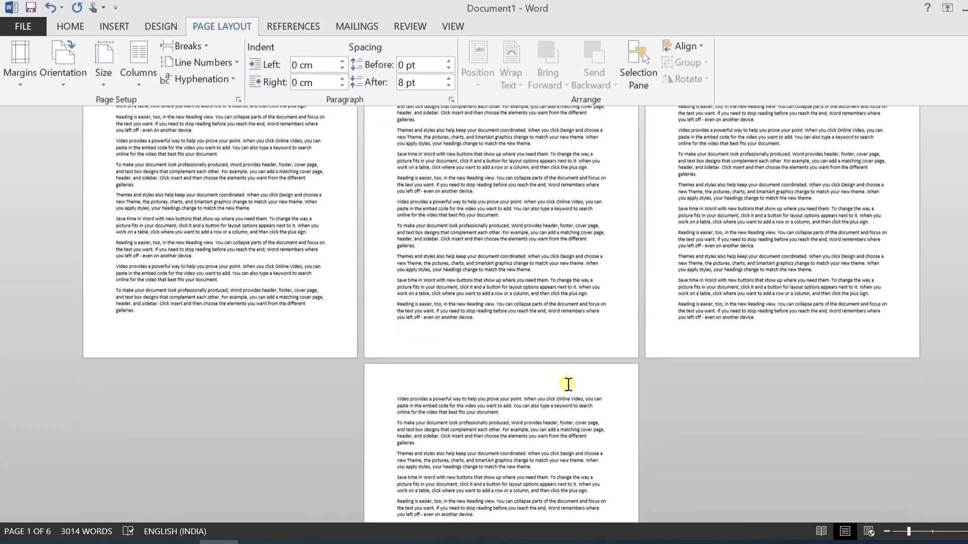
# - Compare the page orientation of the sections before and after the Next Page section break
pyautogui.scroll(6, 569, 388)
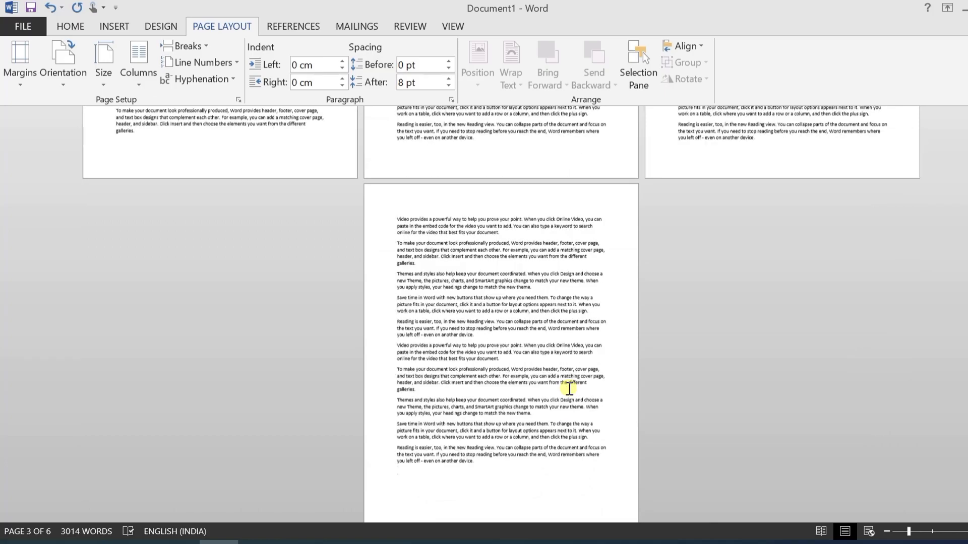
pyautogui.scroll(3, 573, 382)
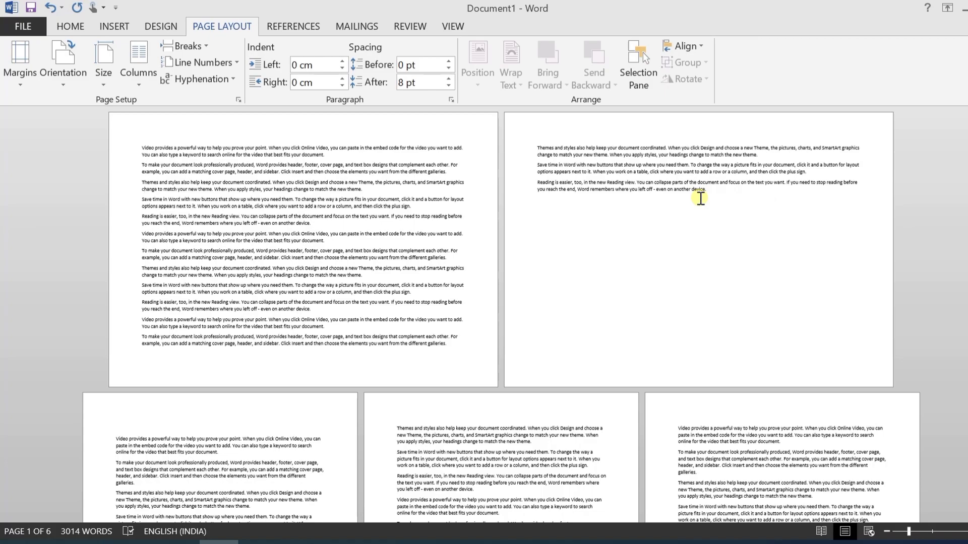
pyautogui.scroll(-3, 674, 237)
pyautogui.click(252, 374)
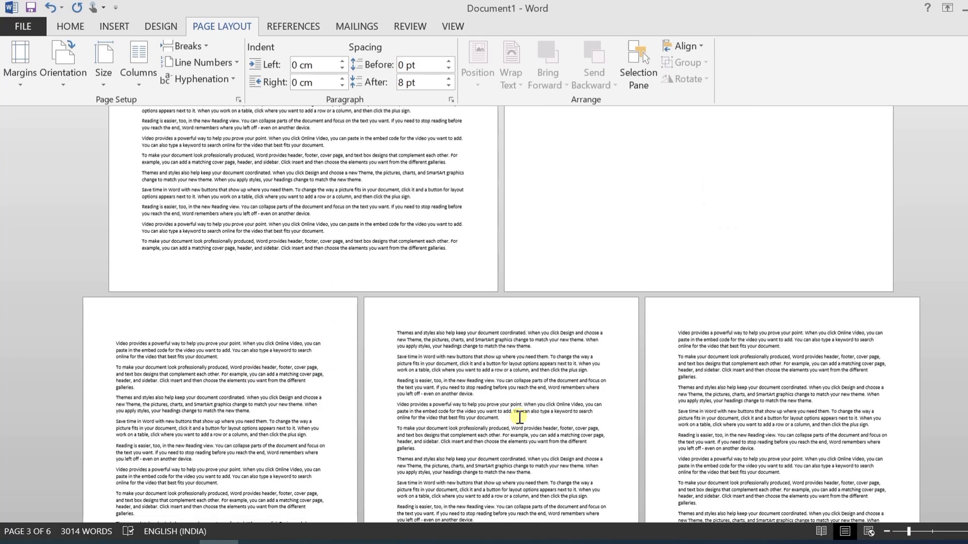
pyautogui.scroll(3, 496, 405)
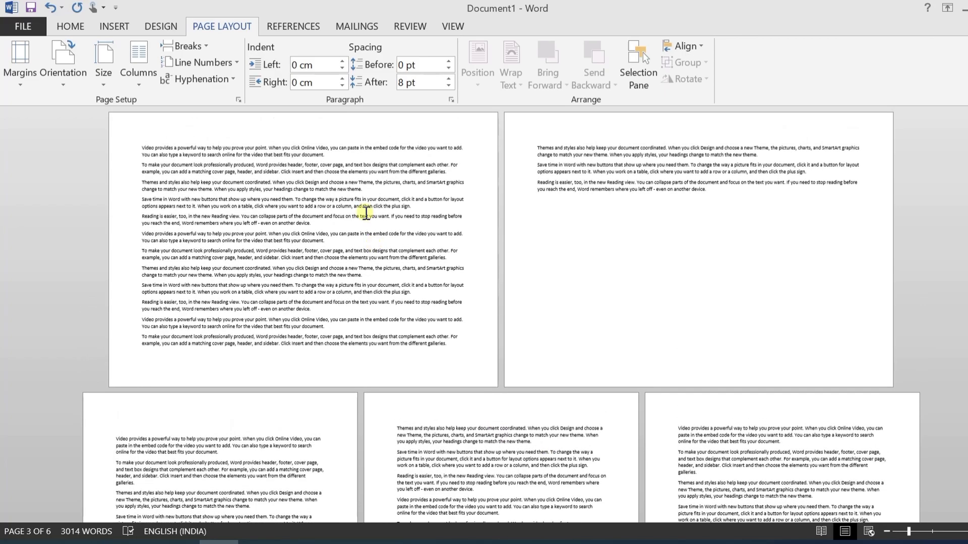
pyautogui.click(360, 208)
pyautogui.click(616, 206)
# - Apply Wide margins to the first section and check the pages of both sections
pyautogui.click(220, 201)
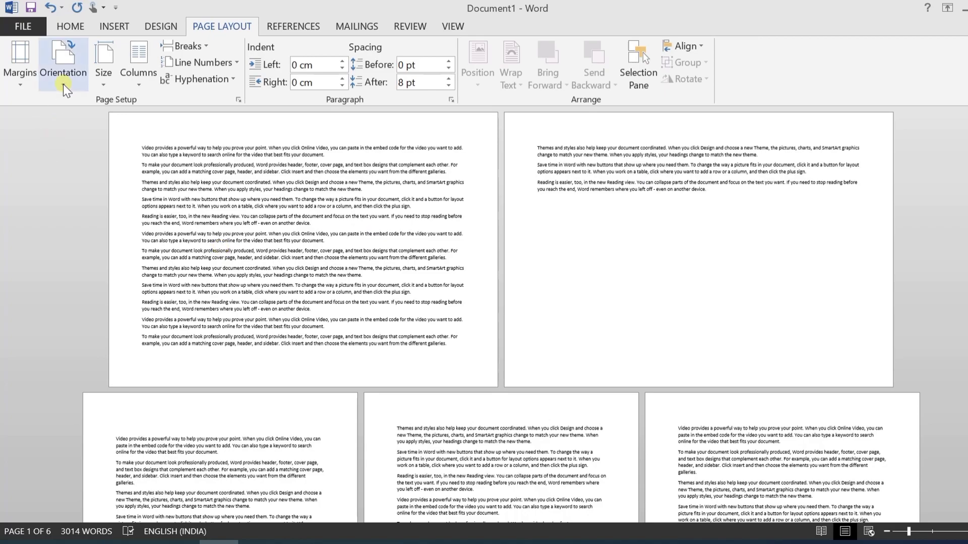
pyautogui.click(33, 81)
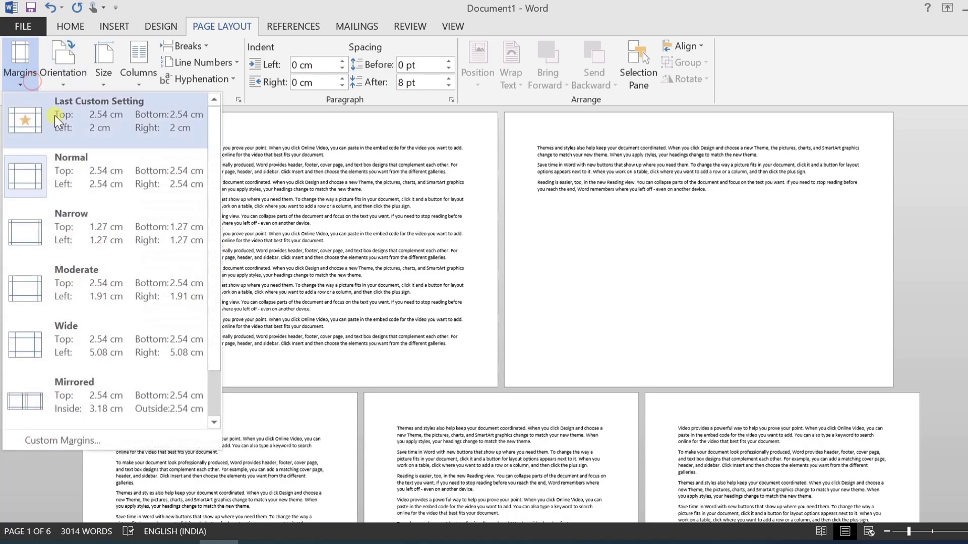
pyautogui.click(62, 337)
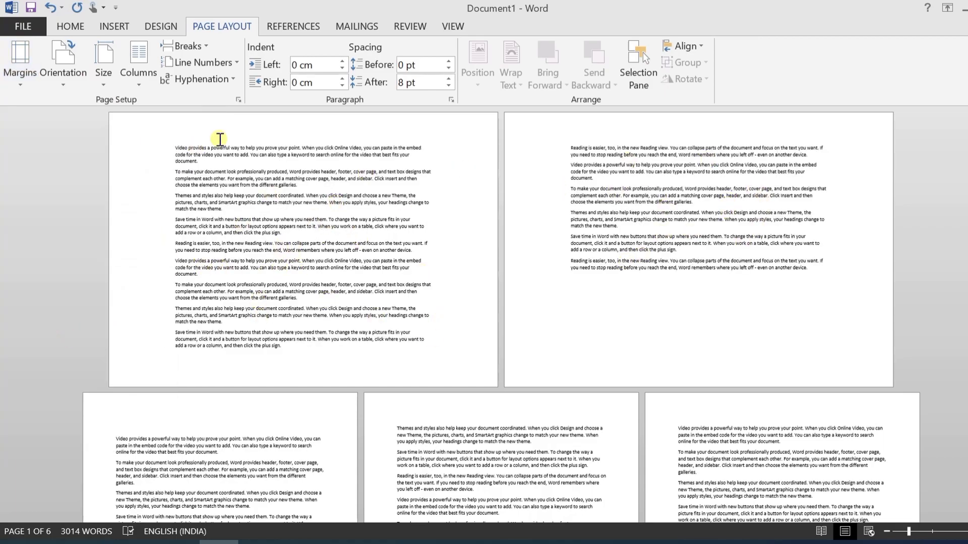
pyautogui.scroll(-1, 327, 320)
pyautogui.scroll(-1, 327, 320)
pyautogui.scroll(-3, 797, 356)
pyautogui.scroll(5, 797, 356)
# - Review the available section break types without inserting one
pyautogui.click(301, 173)
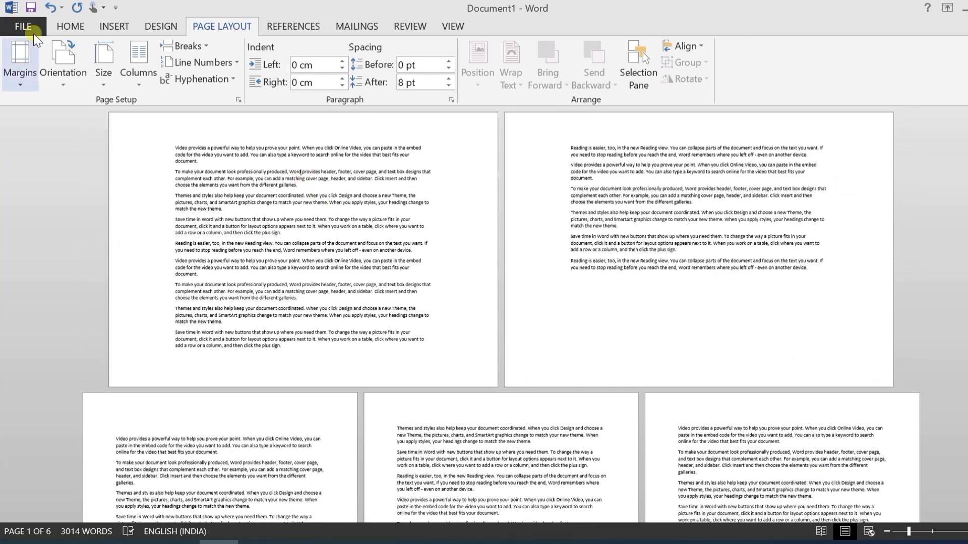
pyautogui.click(184, 47)
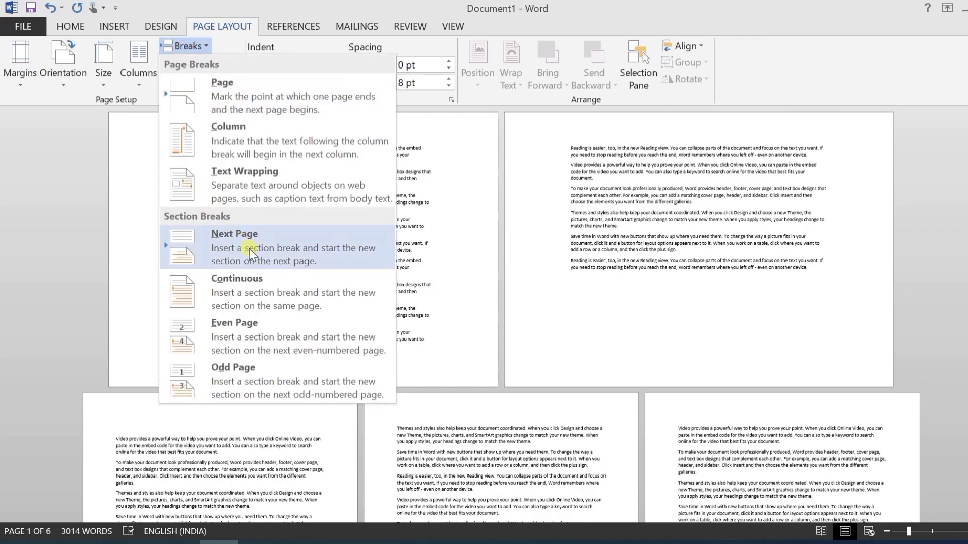
pyautogui.click(437, 224)
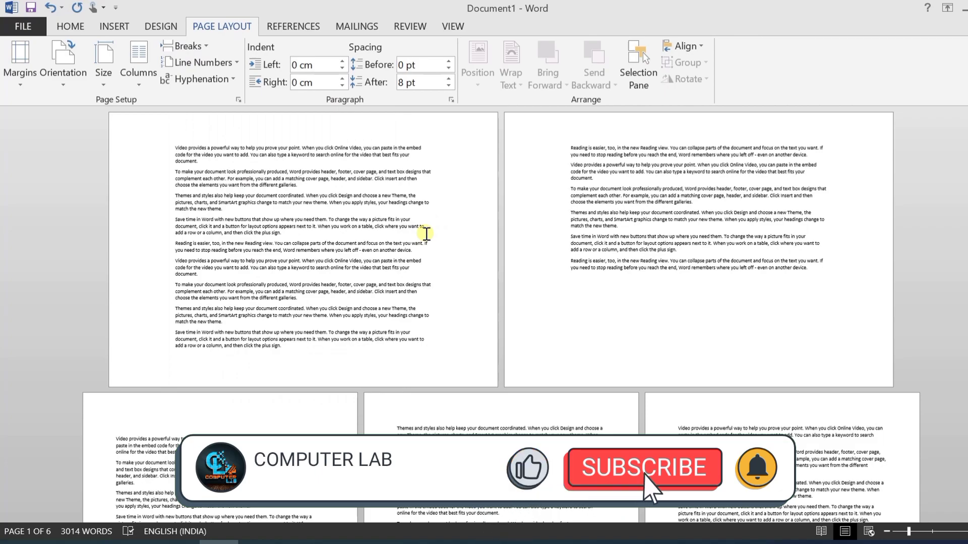
pyautogui.click(182, 41)
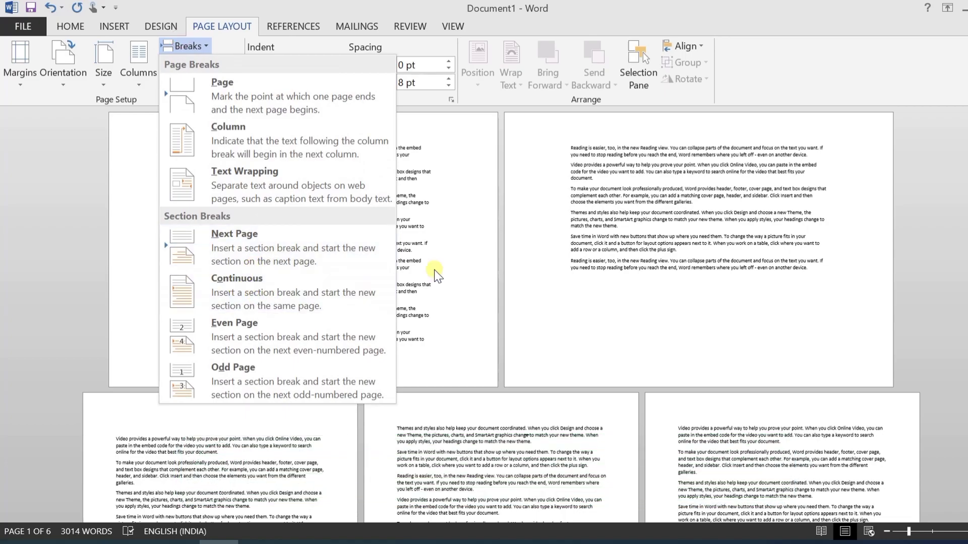
pyautogui.click(442, 239)
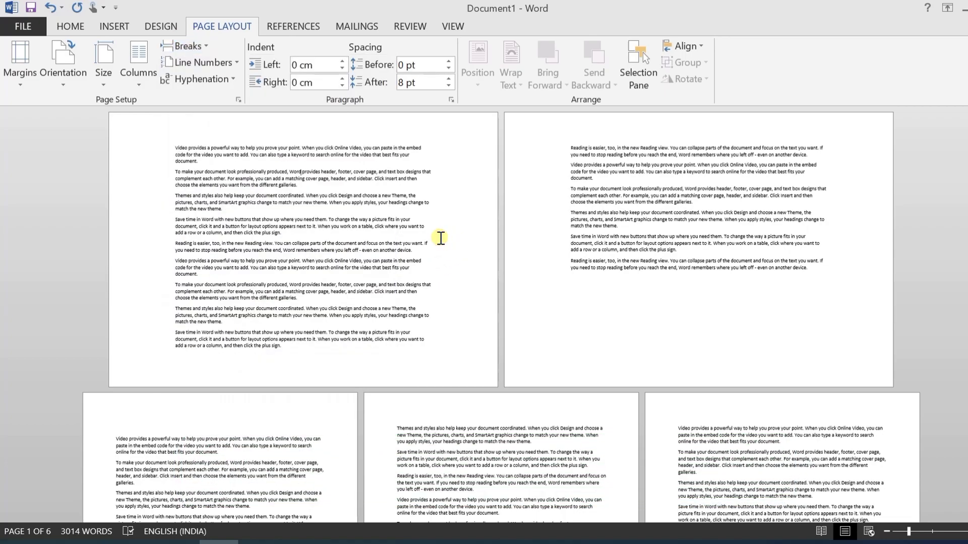
# - Undo the Wide margins, the Landscape orientation and the Next Page section break, and look at the Continuous break option
pyautogui.hotkey('ctrl', 'z')
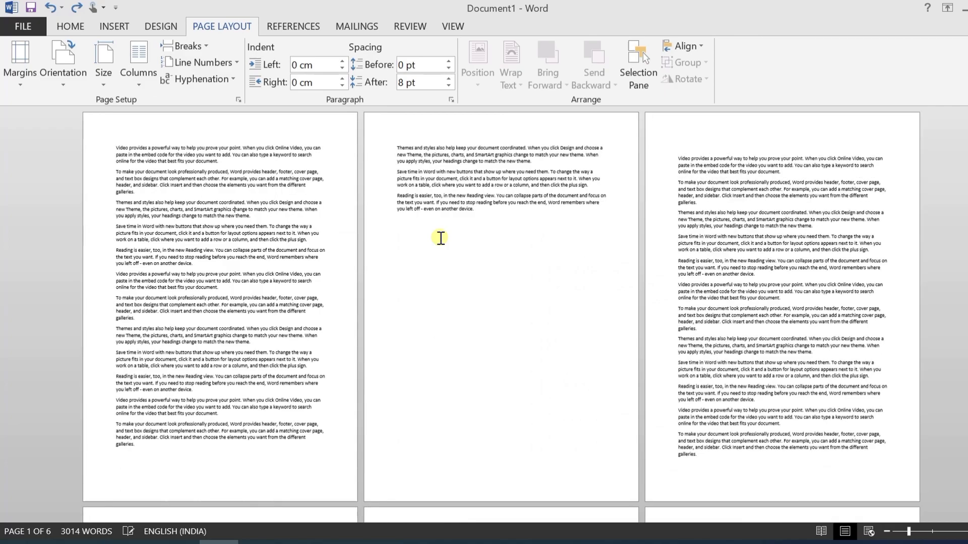
pyautogui.hotkey('ctrl', 'z')
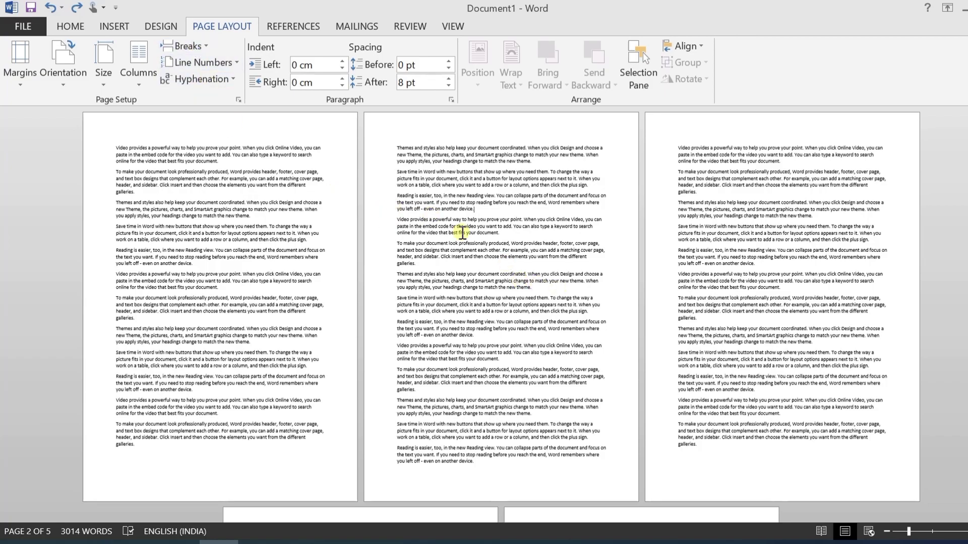
pyautogui.click(196, 48)
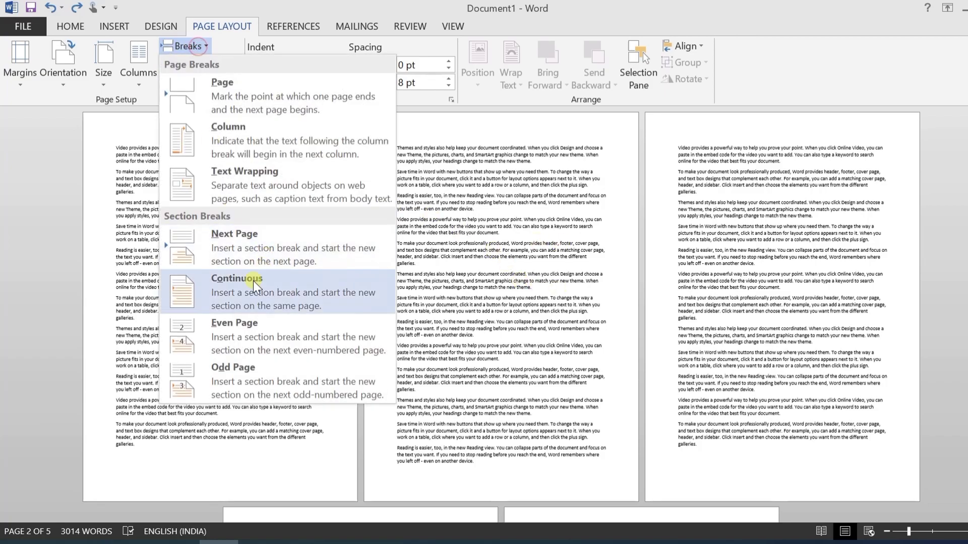
pyautogui.click(491, 233)
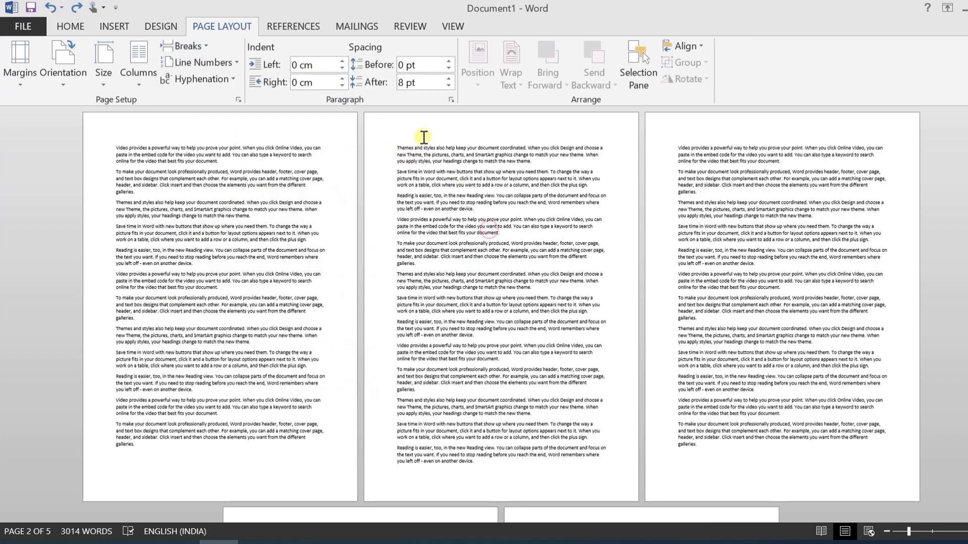
# - Zoom the document to page width with the beginning of page 2 in view
pyautogui.click(454, 28)
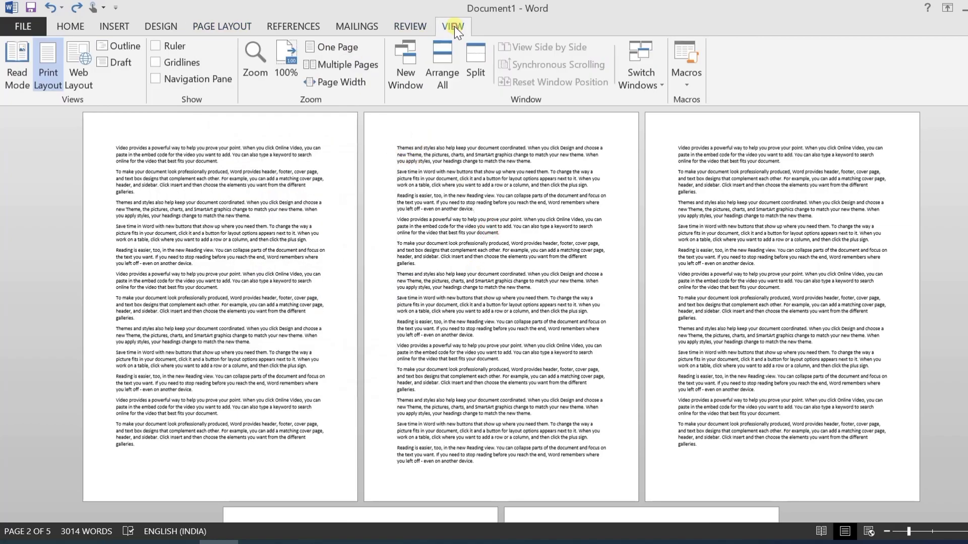
pyautogui.click(340, 82)
pyautogui.scroll(5, 557, 264)
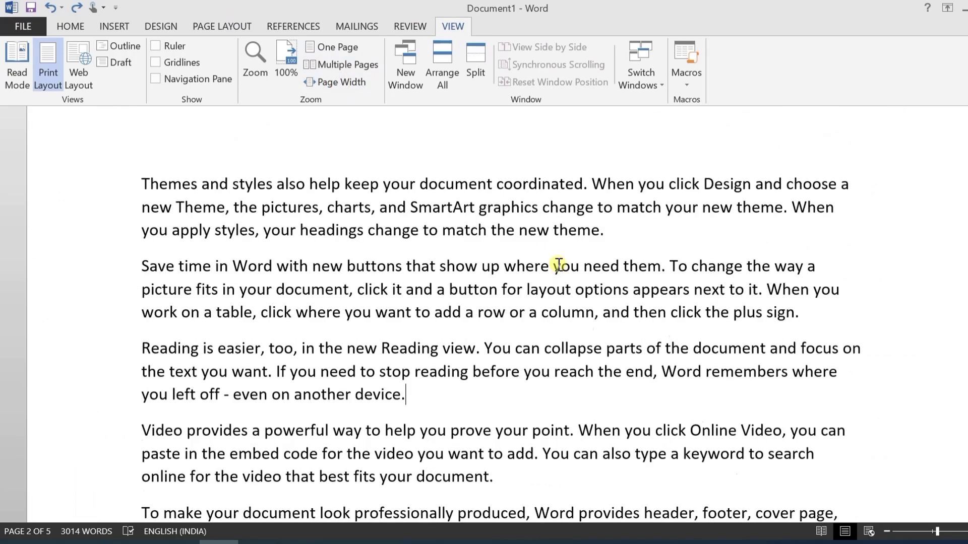
pyautogui.scroll(-2, 557, 264)
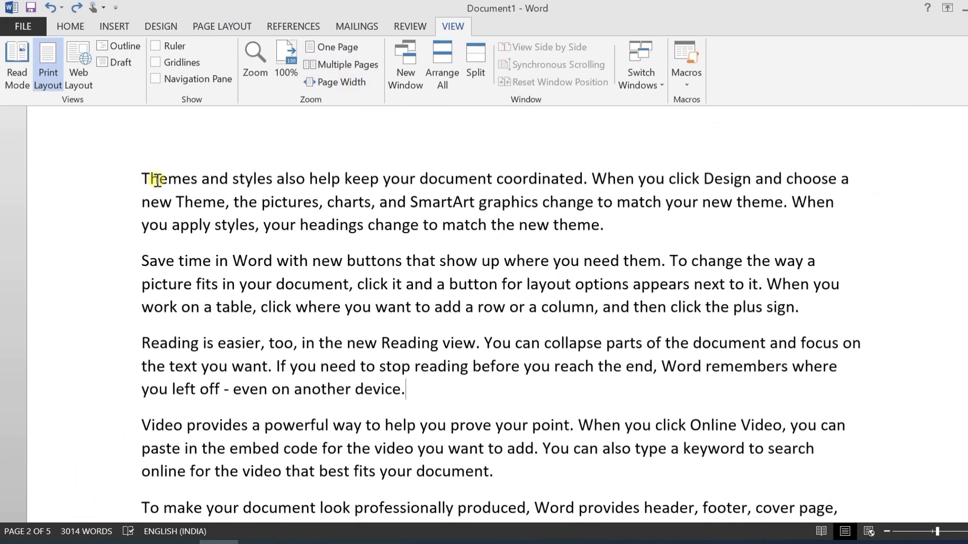
# - Mark the first three paragraphs on page 2, followed by the two paragraphs beneath them, as the parts to separate
pyautogui.moveTo(141, 171); pyautogui.dragTo(483, 399)
pyautogui.scroll(-4, 499, 234)
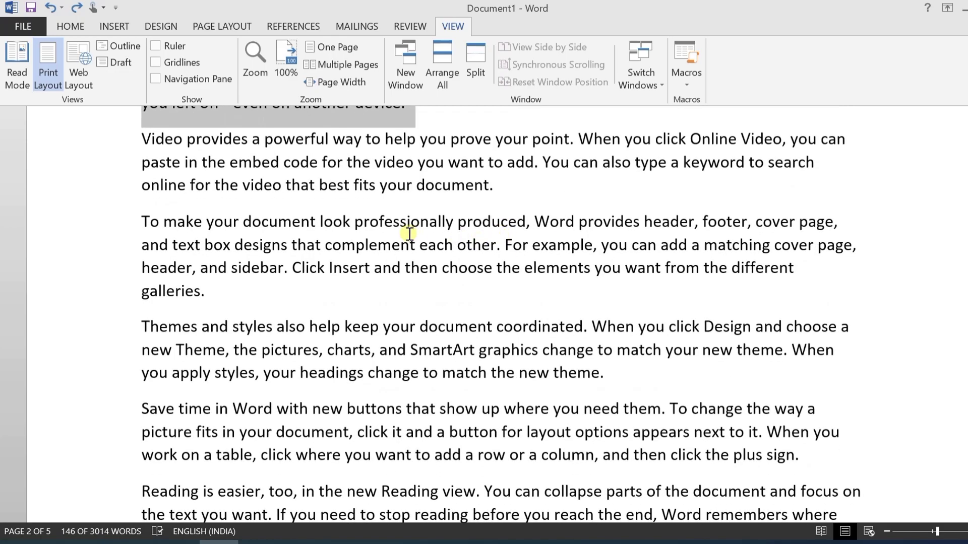
pyautogui.moveTo(143, 139); pyautogui.dragTo(255, 295)
pyautogui.scroll(2, 537, 312)
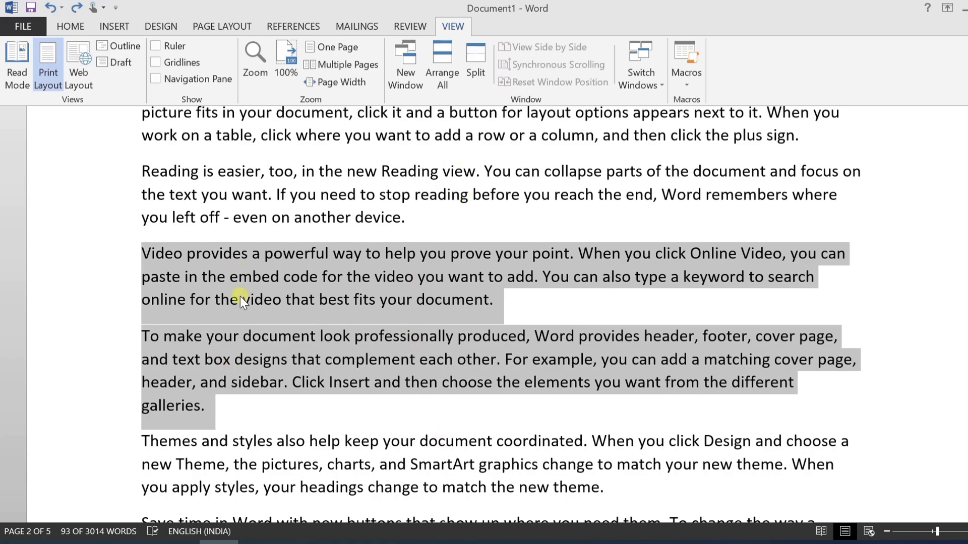
pyautogui.click(332, 226)
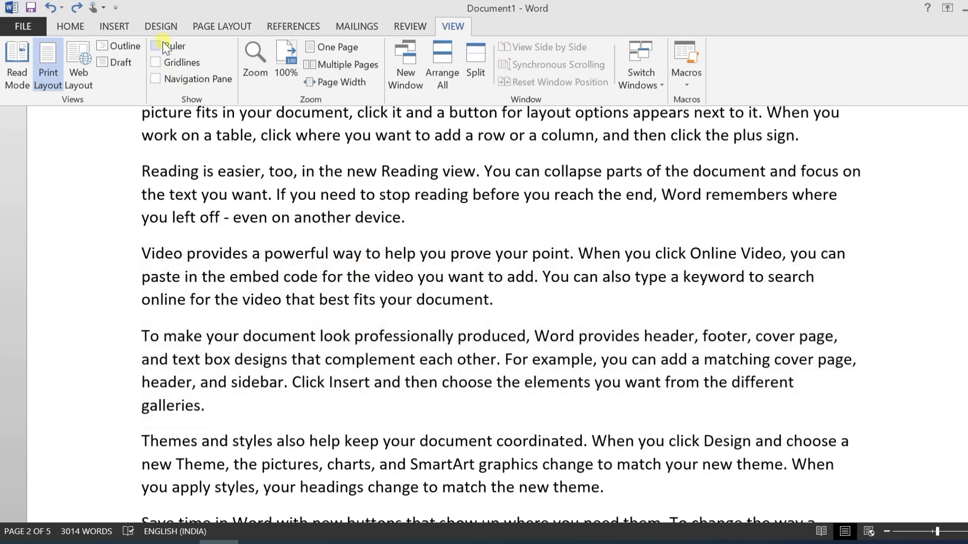
# - Try a two-column layout from the third paragraph on page 2, check which pages it affects, and undo it
pyautogui.click(232, 29)
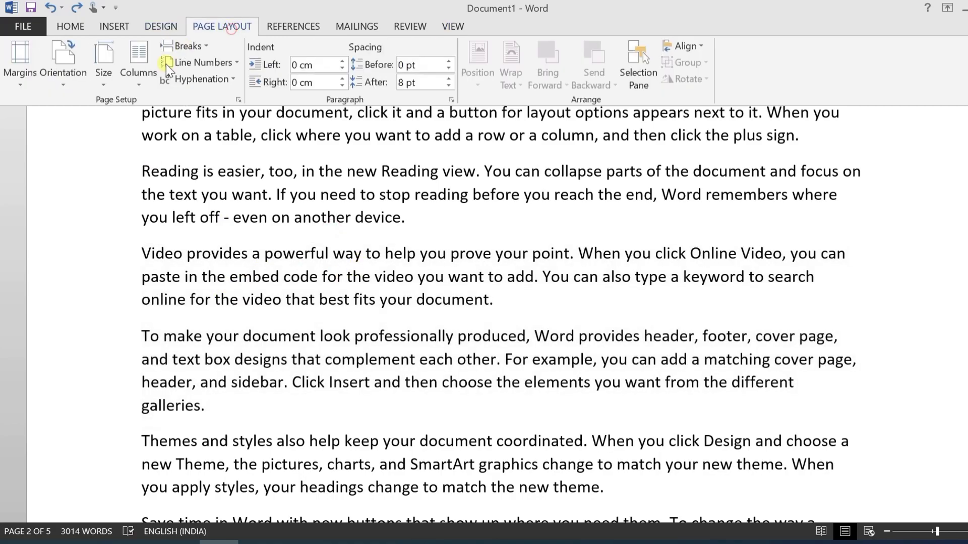
pyautogui.click(134, 71)
pyautogui.click(171, 140)
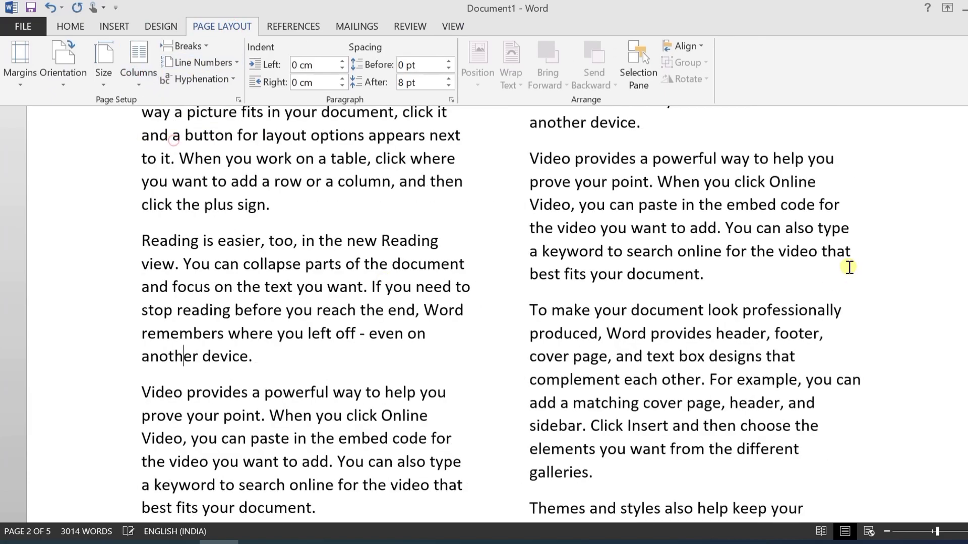
pyautogui.moveTo(967, 221); pyautogui.dragTo(967, 150)
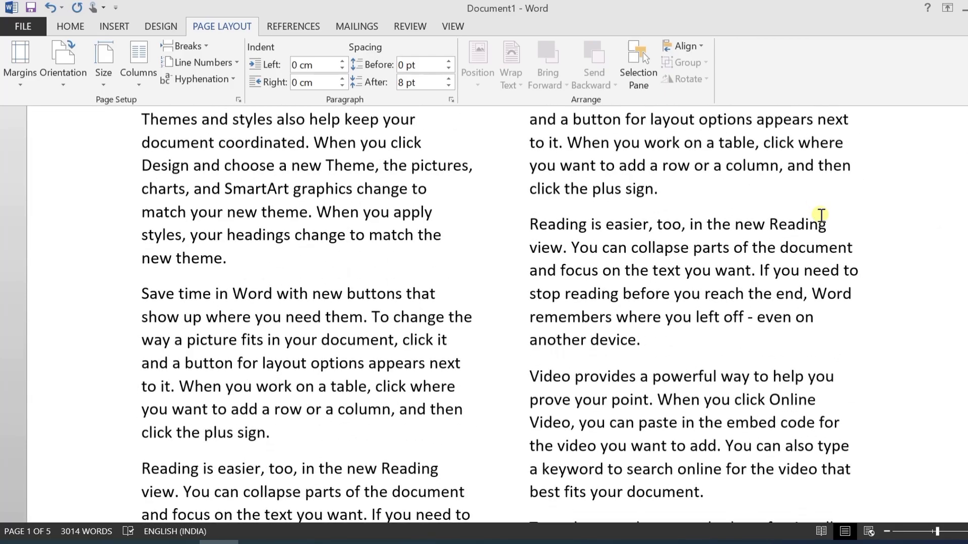
pyautogui.hotkey('ctrl', 'z')
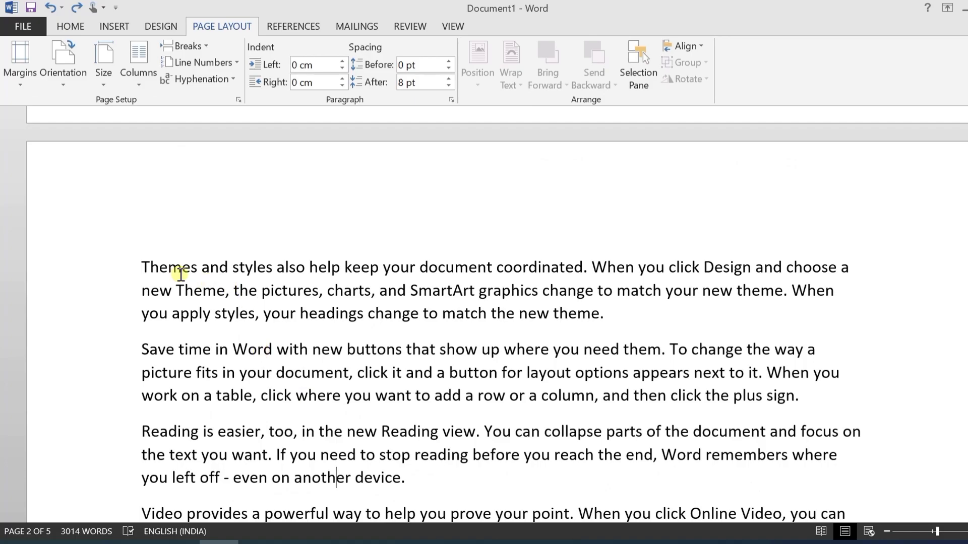
# - Mark the fourth and fifth paragraphs on page 2 as the text for a section of its own
pyautogui.scroll(-3, 424, 337)
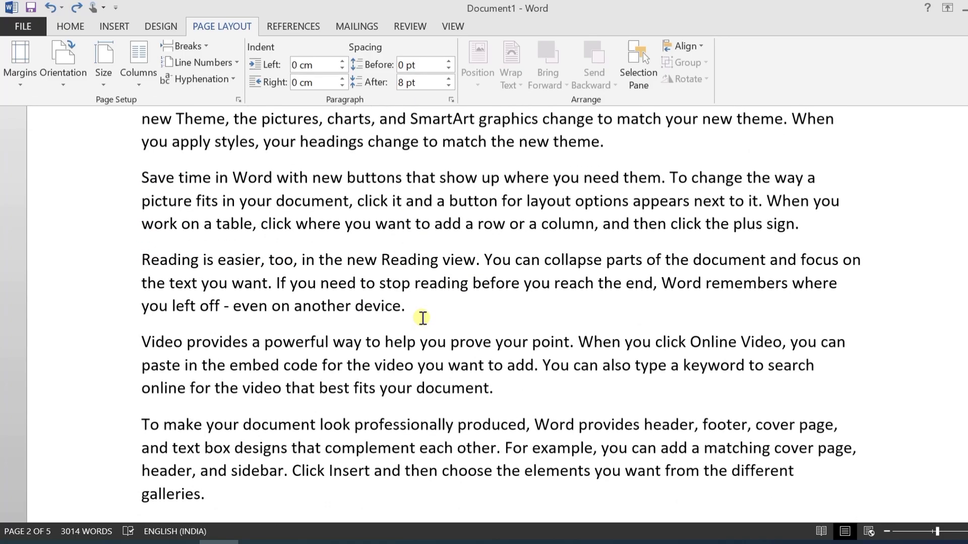
pyautogui.scroll(-1, 422, 318)
pyautogui.moveTo(193, 265); pyautogui.dragTo(288, 399)
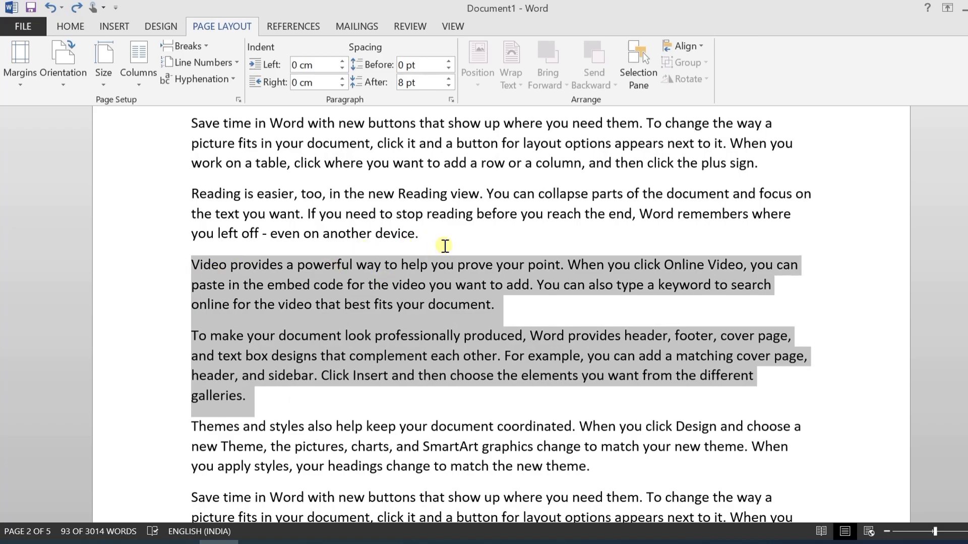
pyautogui.click(435, 235)
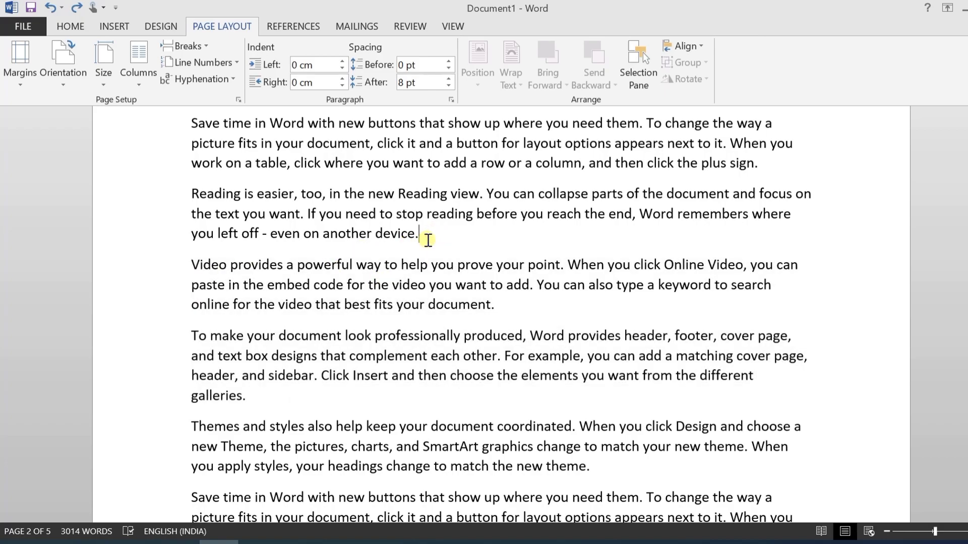
pyautogui.moveTo(194, 262); pyautogui.dragTo(296, 411)
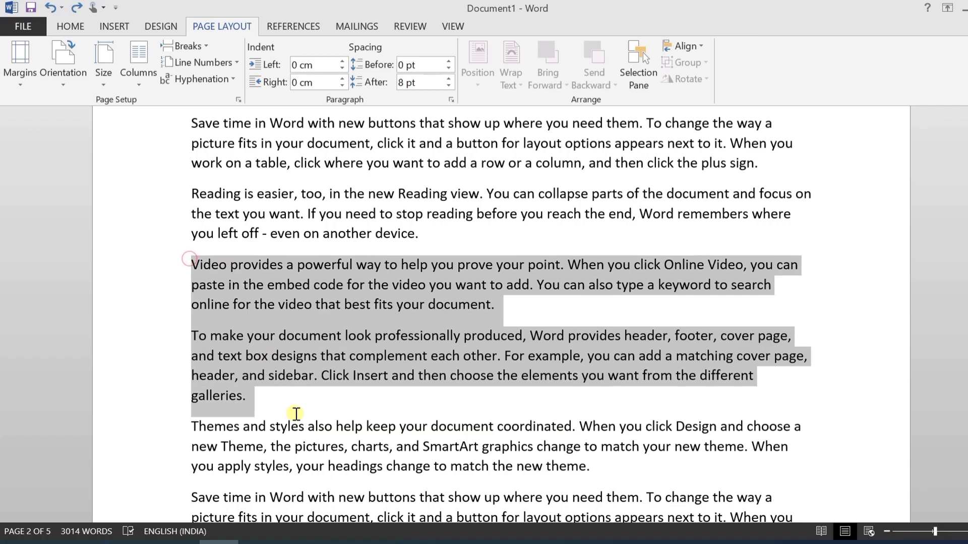
# - Insert a Continuous section break at the end of the third paragraph on page 2
pyautogui.click(438, 232)
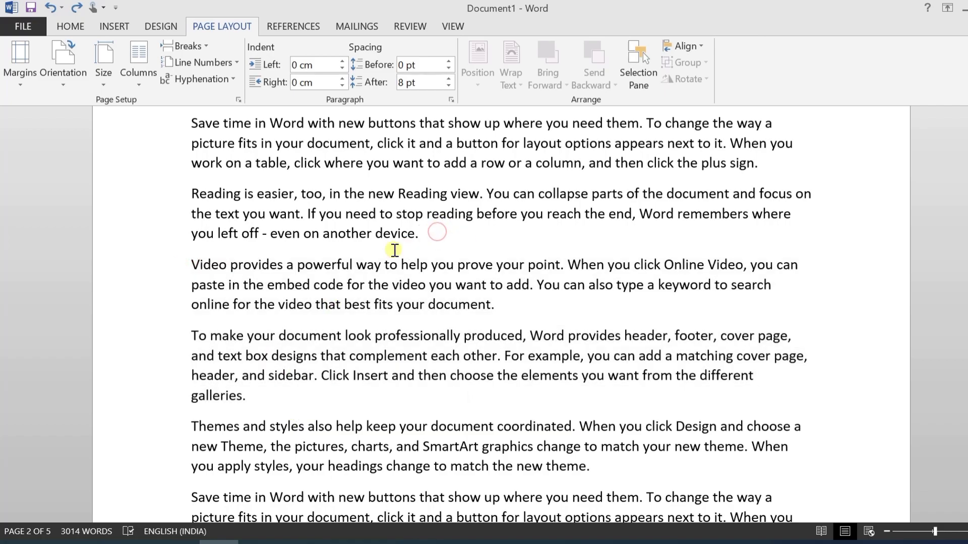
pyautogui.click(196, 42)
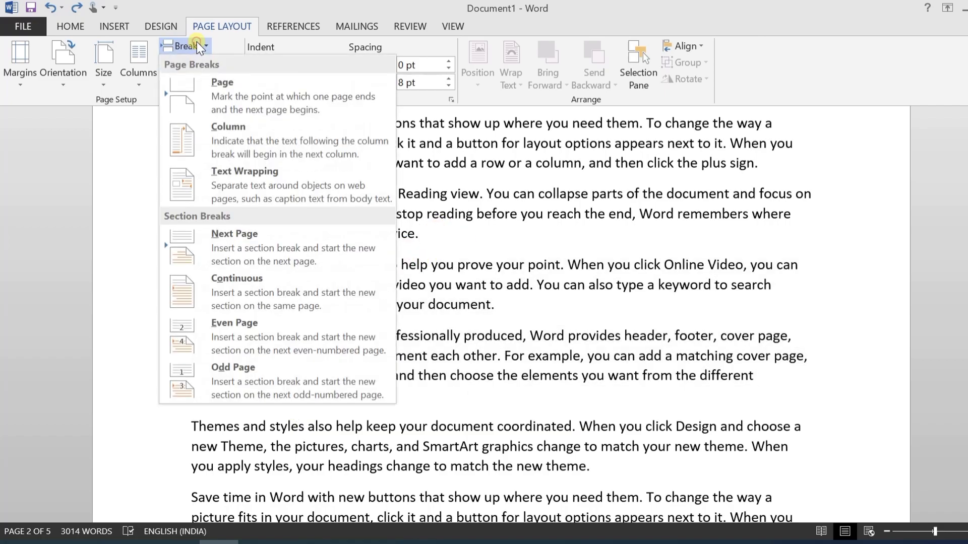
pyautogui.click(237, 290)
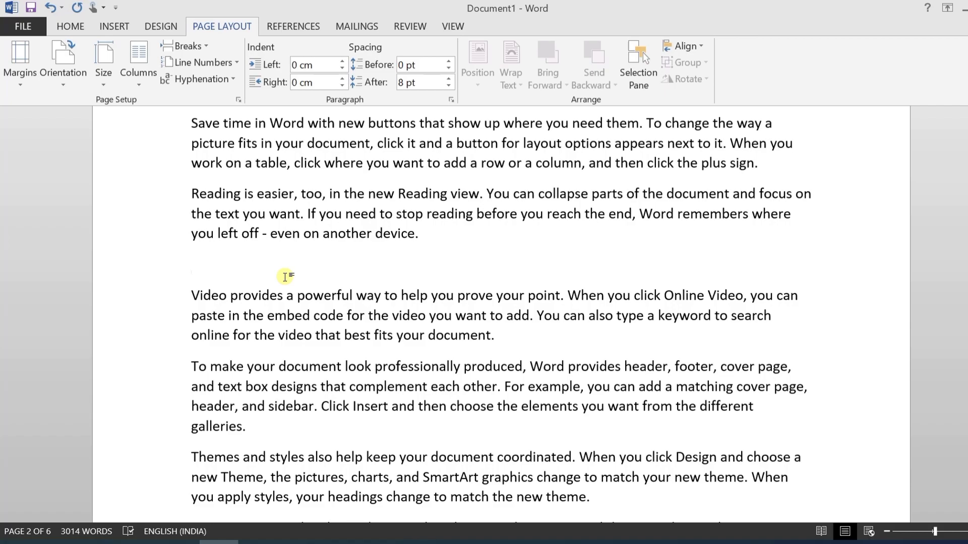
# - Insert a Continuous section break at the end of the fifth paragraph on page 2
pyautogui.scroll(-1, 285, 274)
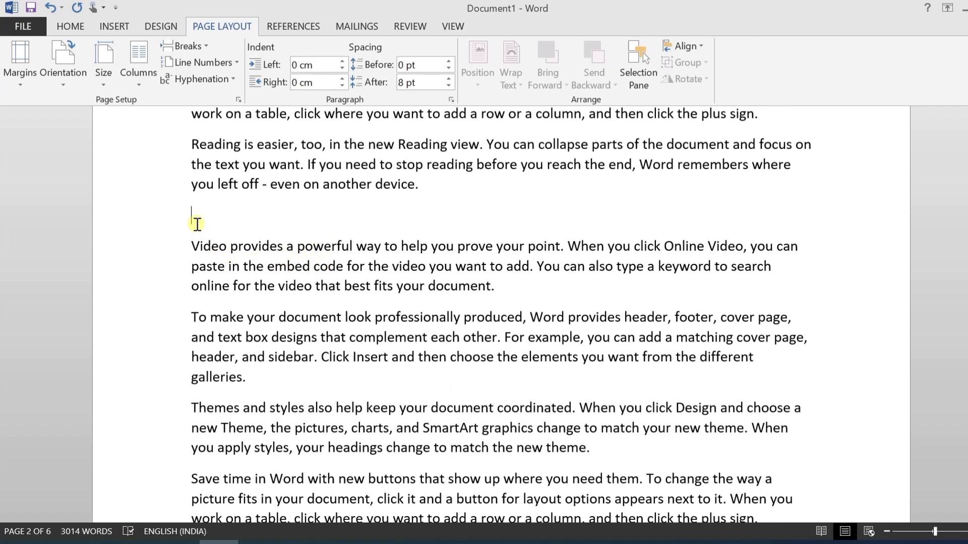
pyautogui.moveTo(201, 231); pyautogui.dragTo(296, 369)
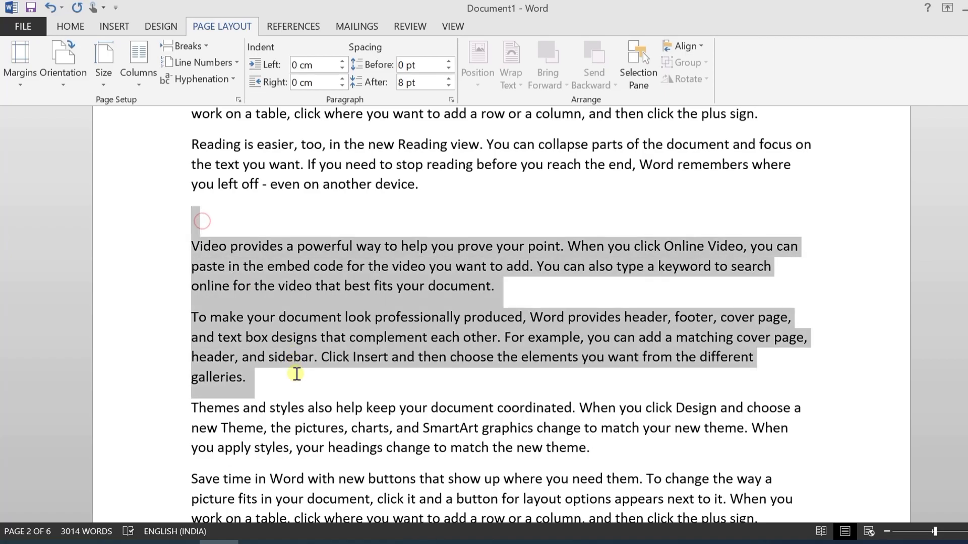
pyautogui.click(216, 222)
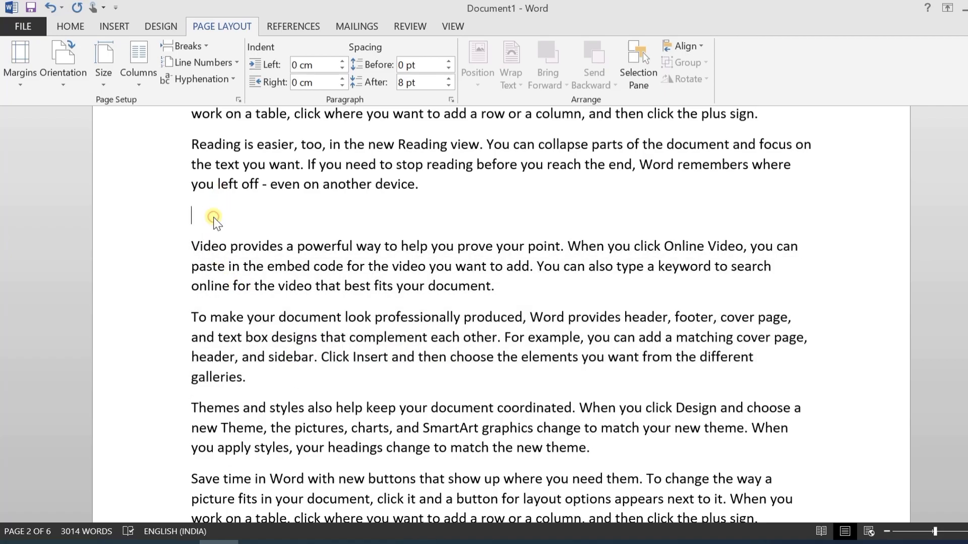
pyautogui.click(187, 46)
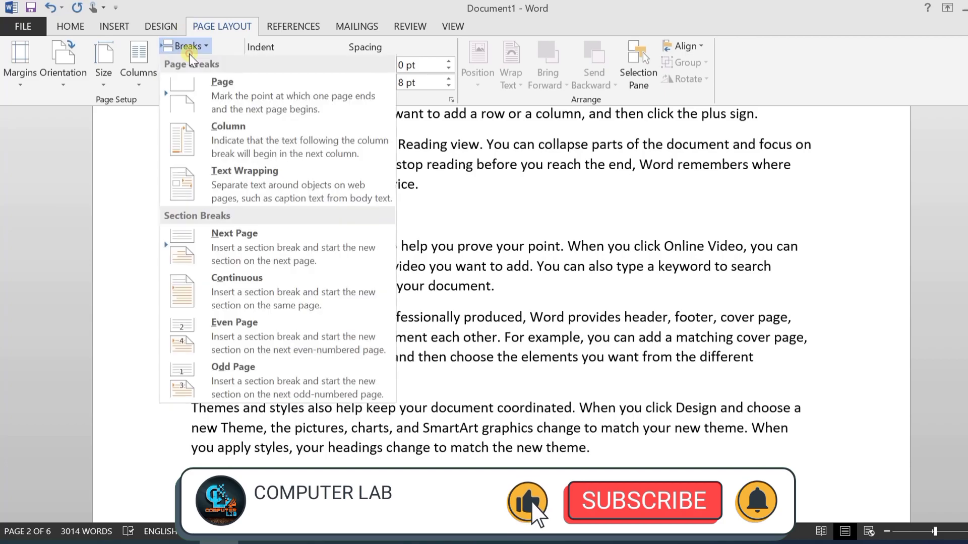
pyautogui.click(263, 285)
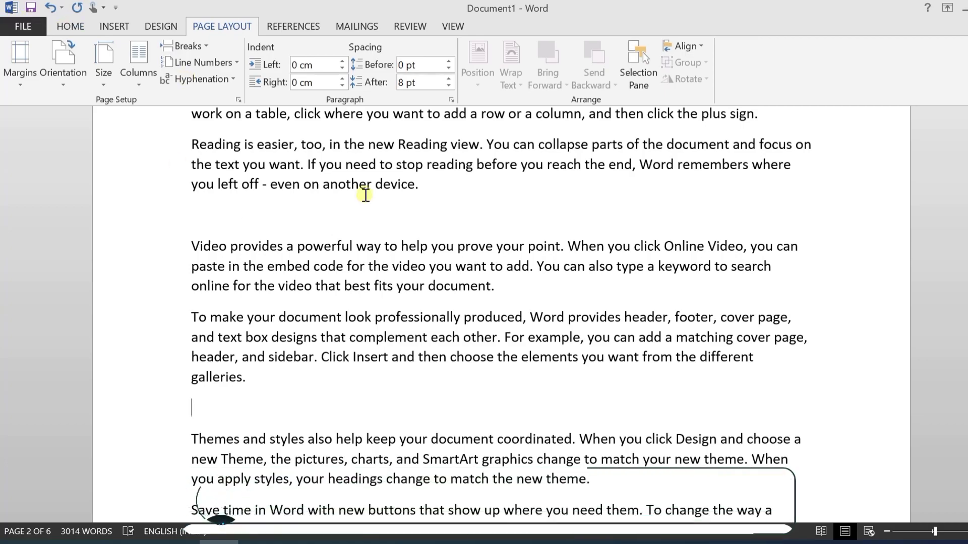
# - Show the formatting marks to check the two Continuous section breaks on page 2, and hide them again
pyautogui.click(70, 26)
pyautogui.click(438, 52)
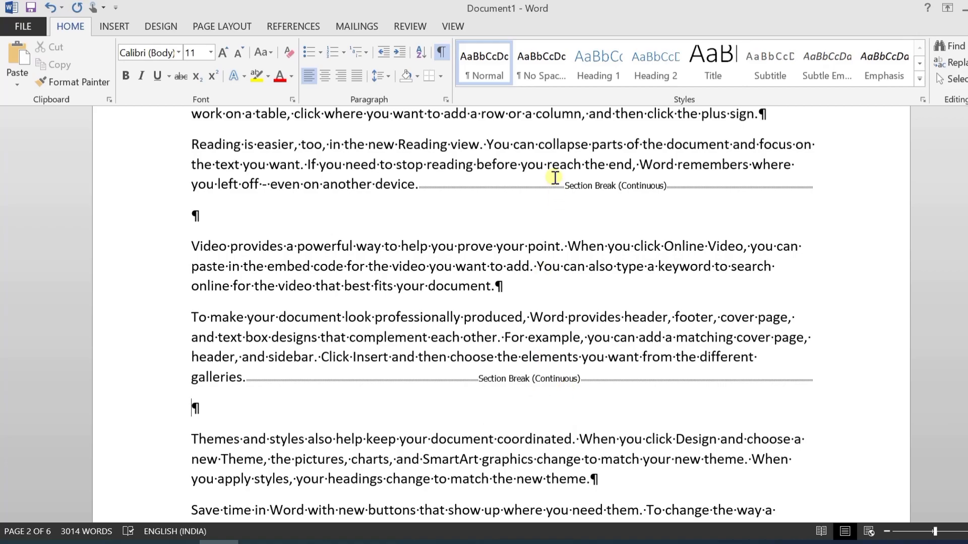
pyautogui.click(356, 266)
pyautogui.click(376, 339)
pyautogui.click(442, 53)
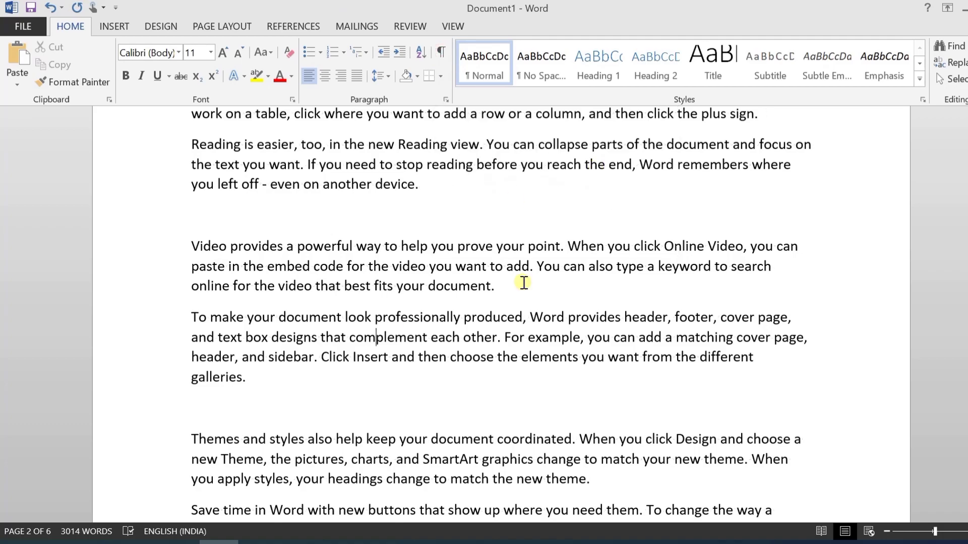
# - Set the section between the two Continuous breaks on page 2 in two columns and check the surrounding pages
pyautogui.click(382, 266)
pyautogui.click(443, 284)
pyautogui.click(243, 22)
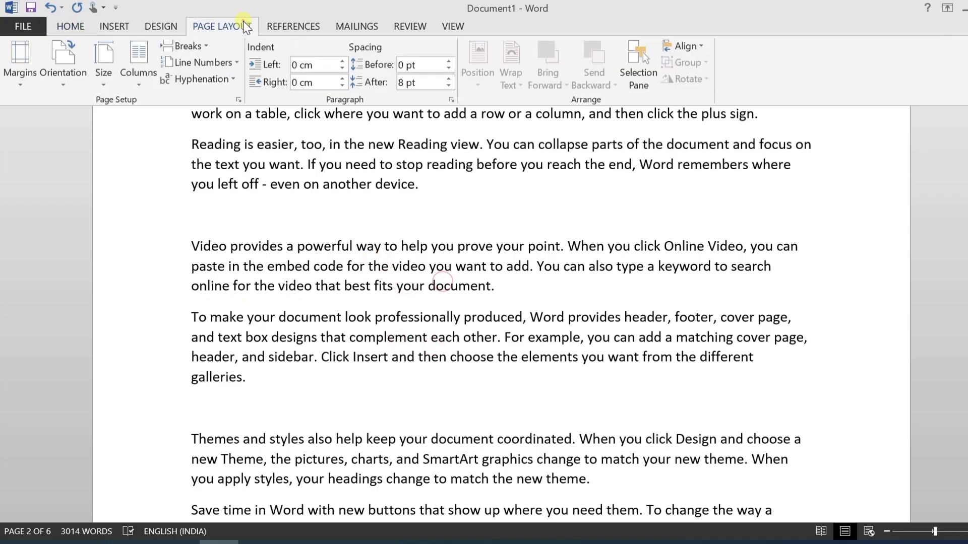
pyautogui.click(137, 80)
pyautogui.click(162, 132)
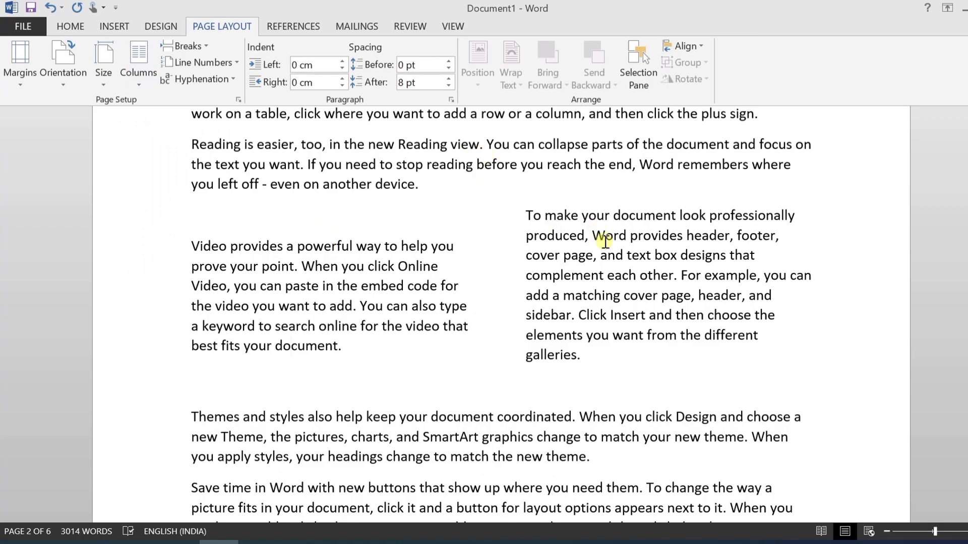
pyautogui.hotkey('ctrl', 'z')
pyautogui.scroll(-20, 594, 268)
pyautogui.scroll(7, 591, 272)
pyautogui.scroll(9, 591, 272)
pyautogui.scroll(-3, 581, 325)
# - Apply Wide margins to the two-column section on page 2 and compare it with the surrounding text
pyautogui.click(585, 322)
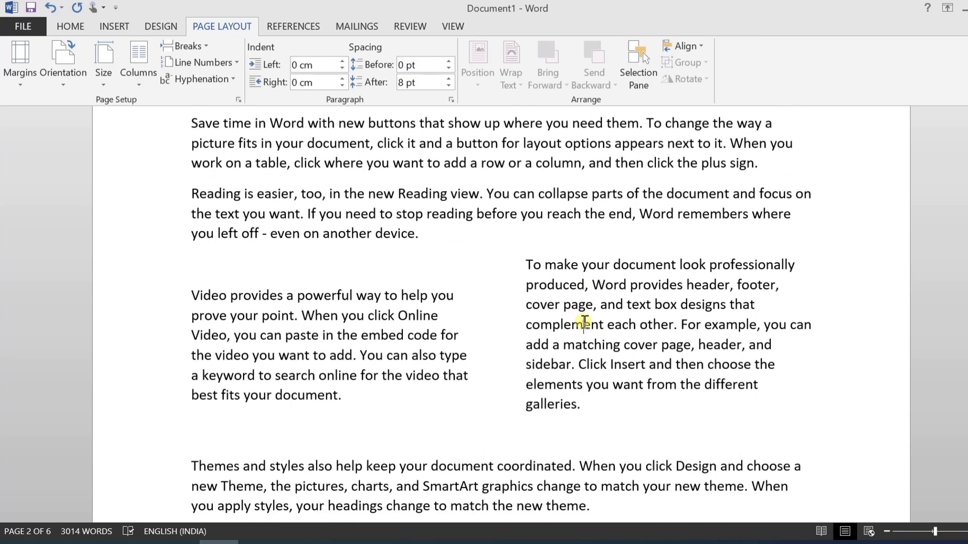
pyautogui.click(382, 351)
pyautogui.click(16, 84)
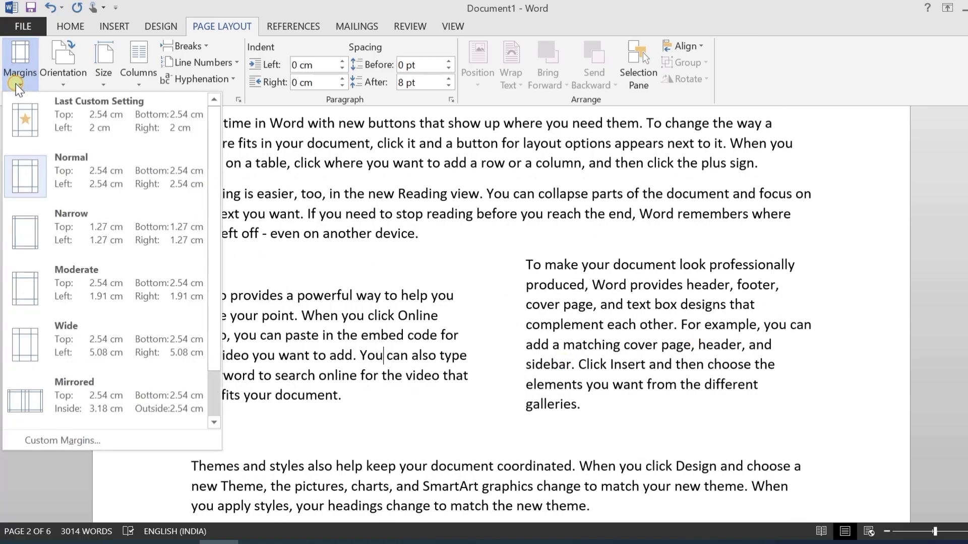
pyautogui.click(52, 333)
pyautogui.scroll(-3, 686, 281)
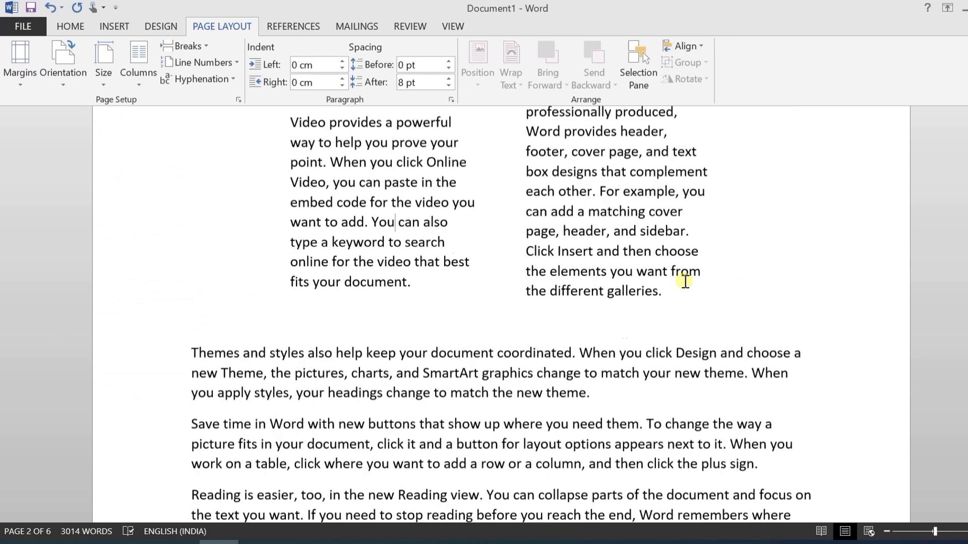
pyautogui.scroll(2, 515, 290)
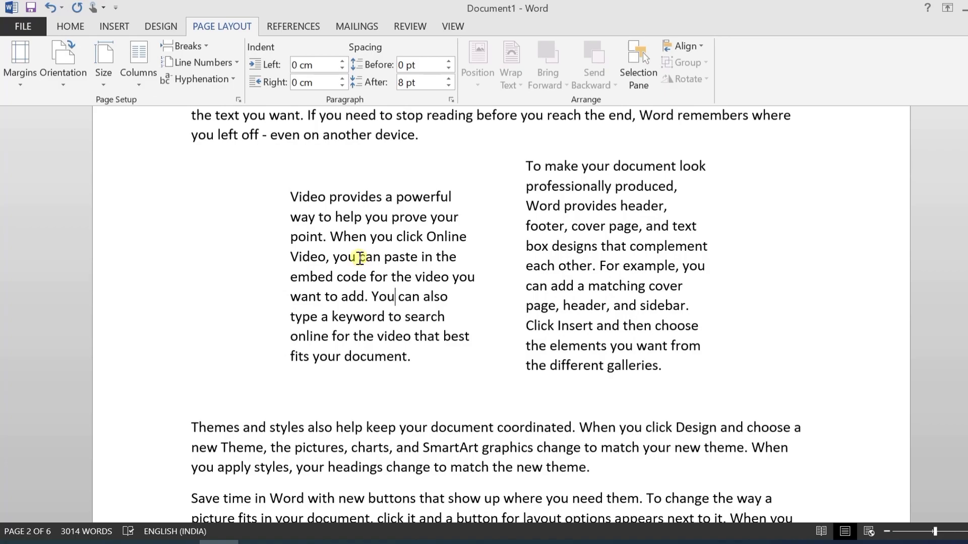
pyautogui.scroll(-5, 353, 260)
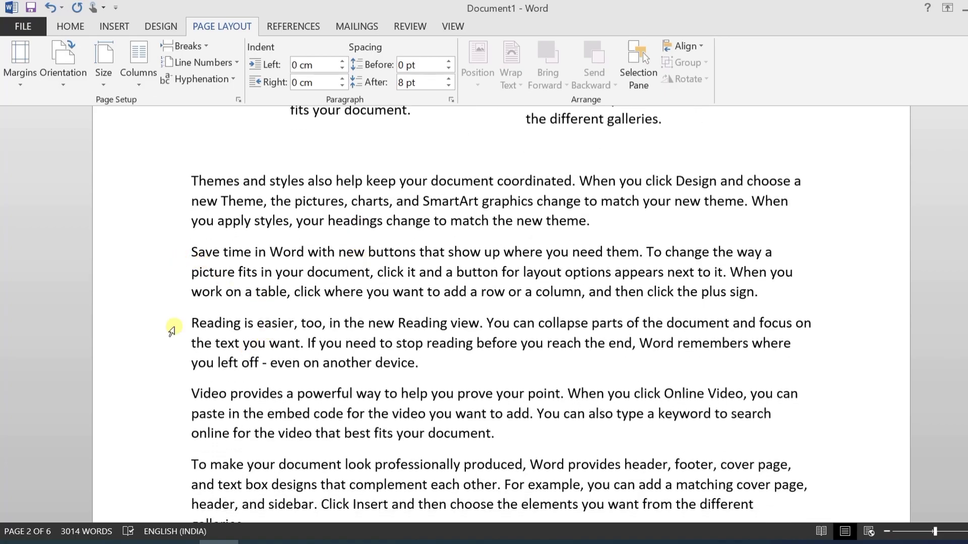
pyautogui.scroll(-3, 778, 329)
pyautogui.scroll(15, 778, 328)
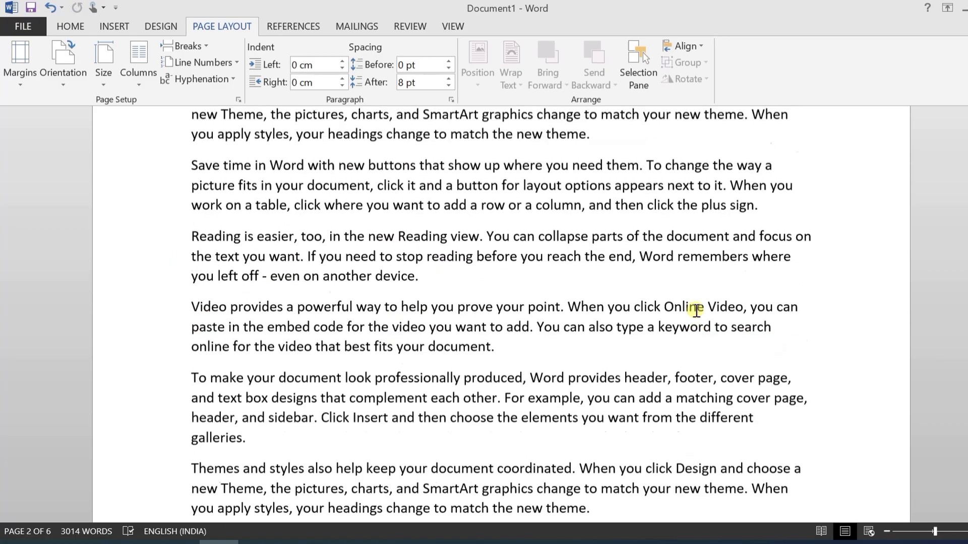
pyautogui.scroll(-3, 490, 265)
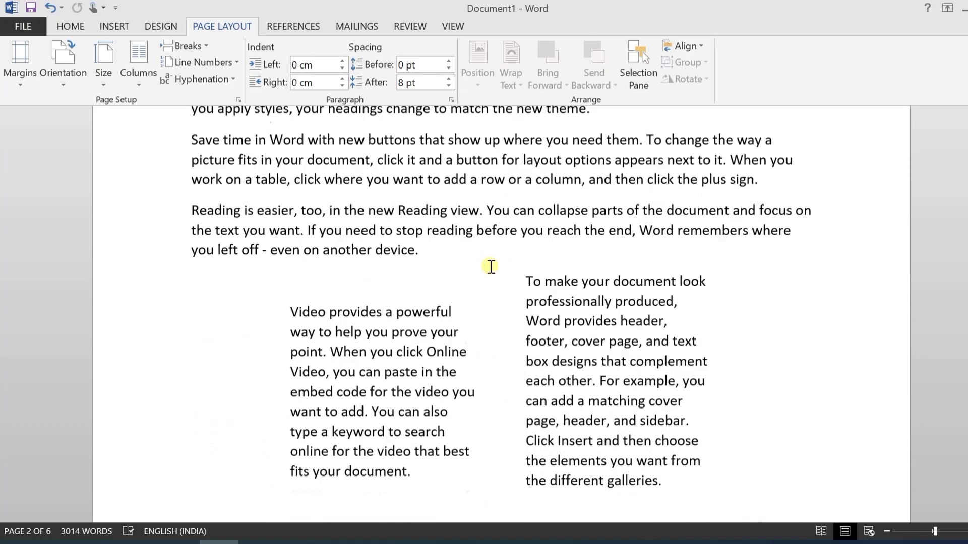
pyautogui.click(10, 76)
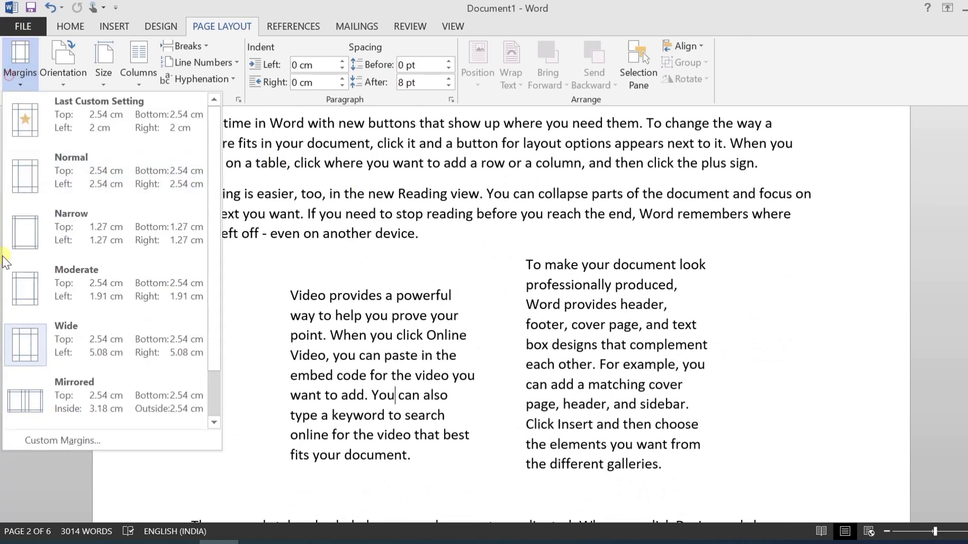
pyautogui.click(436, 201)
pyautogui.scroll(-3, 405, 255)
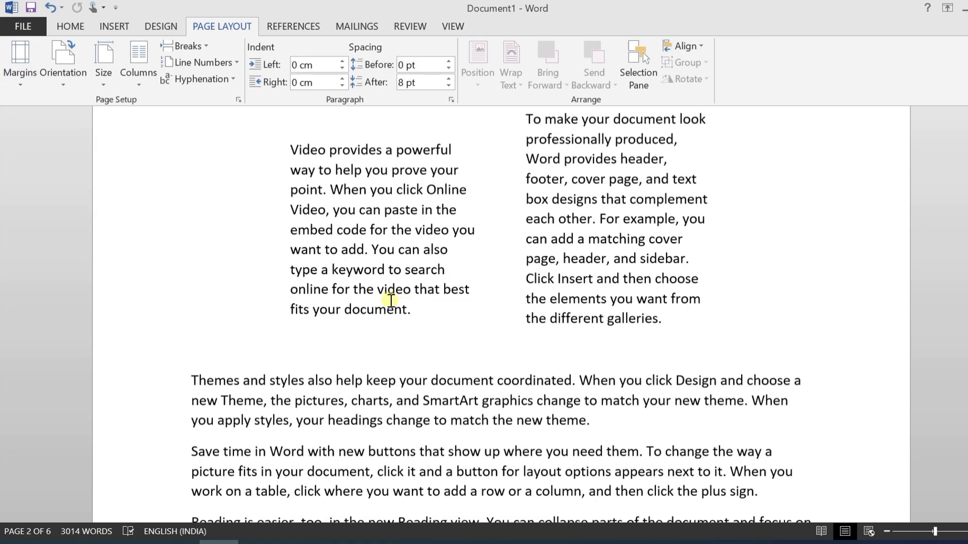
pyautogui.click(595, 238)
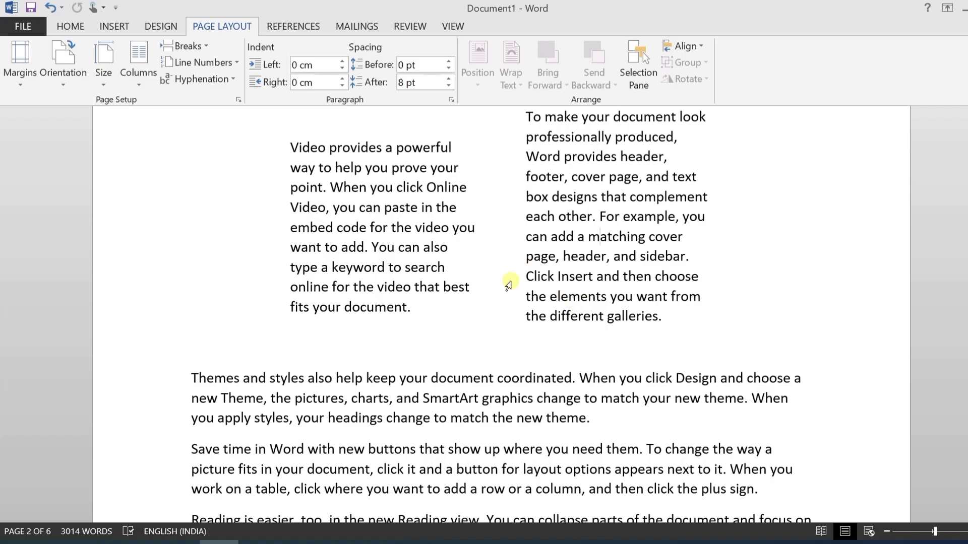
pyautogui.scroll(1, 504, 282)
pyautogui.click(196, 52)
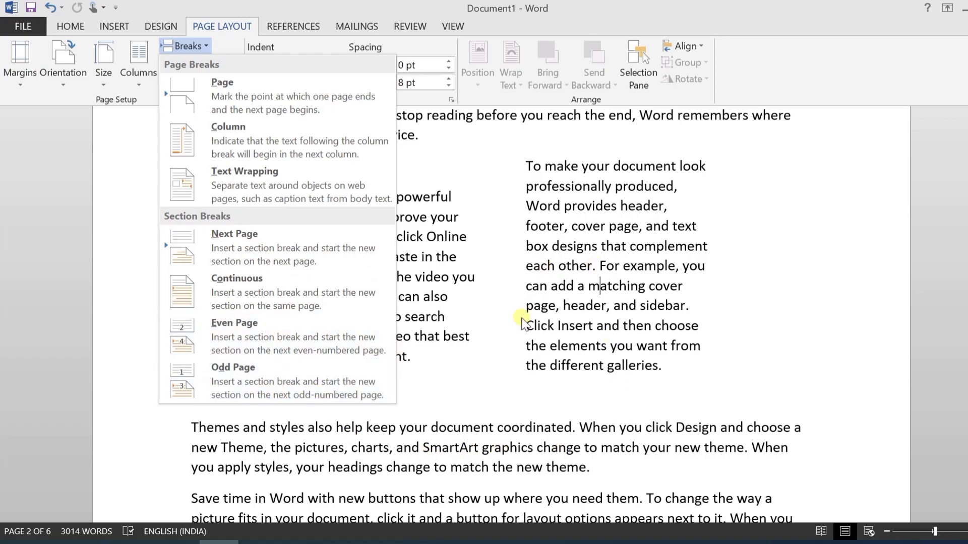
pyautogui.click(583, 258)
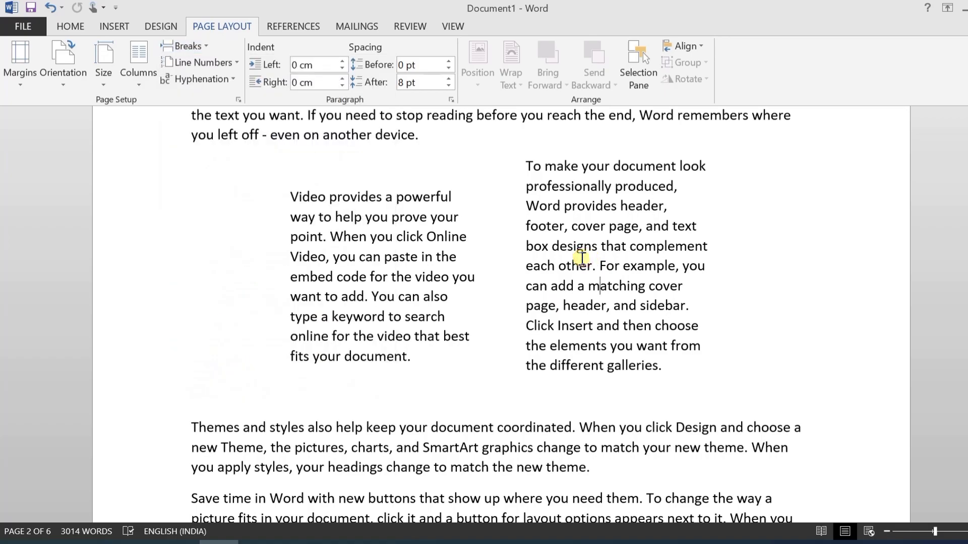
# - Undo the Wide margins, the two-column layout and both Continuous section breaks on page 2
pyautogui.hotkey('ctrl', 'z')
pyautogui.hotkey('ctrl', 'z')
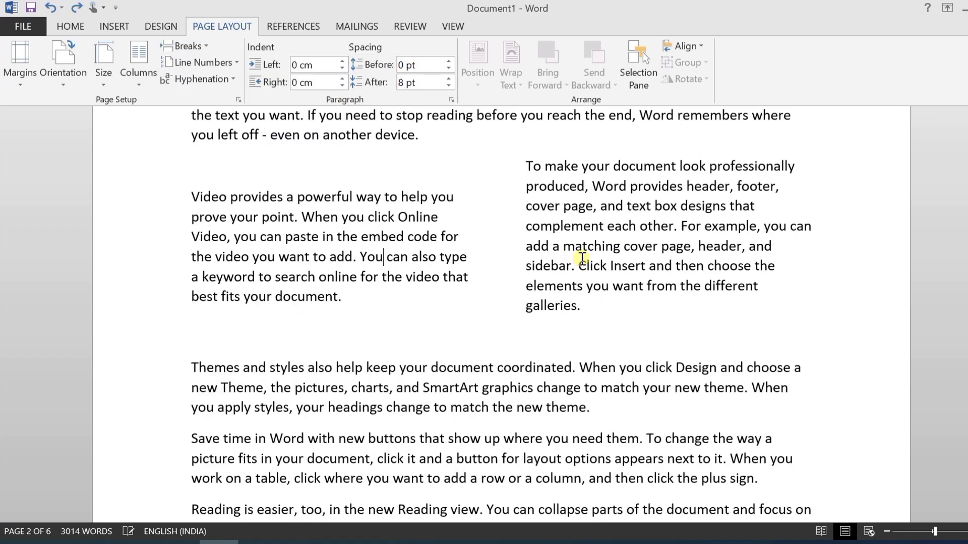
pyautogui.hotkey('ctrl', 'z')
pyautogui.hotkey('ctrl', 'z')
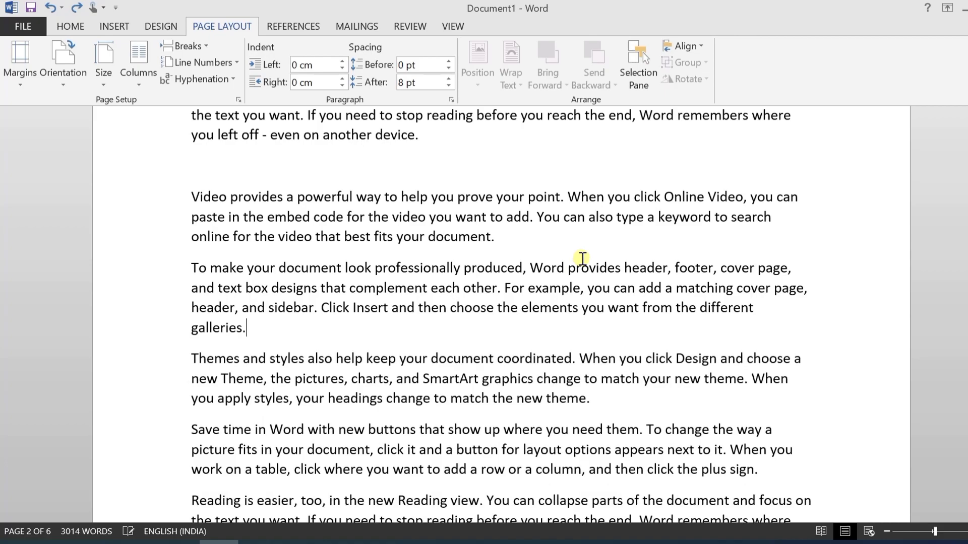
# - Display the document as multiple pages and review the available page and section break types
pyautogui.click(457, 28)
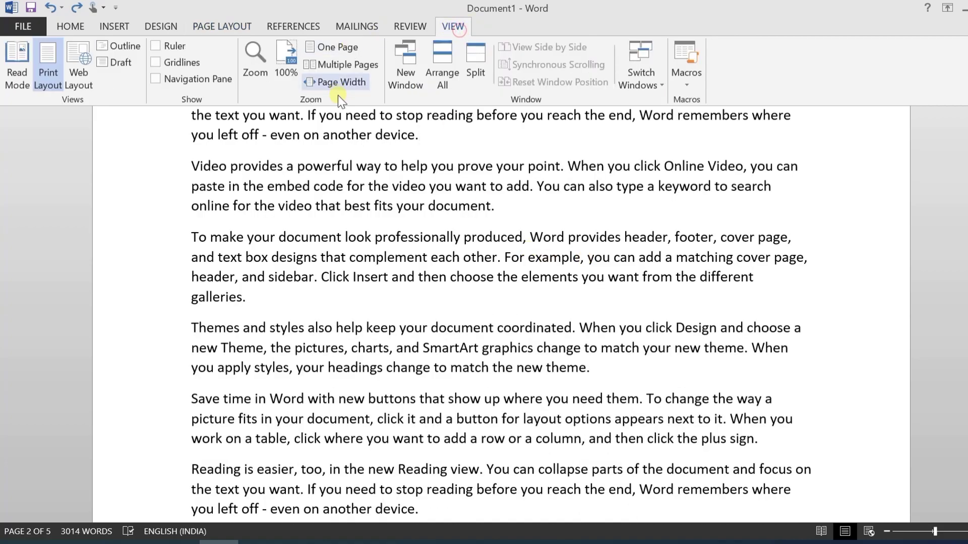
pyautogui.click(342, 66)
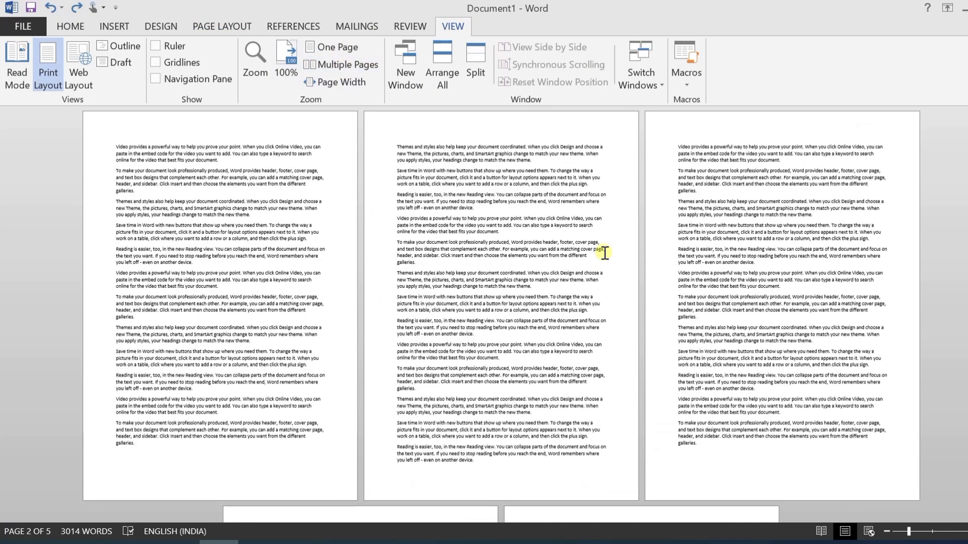
pyautogui.click(216, 38)
pyautogui.click(157, 46)
pyautogui.click(189, 42)
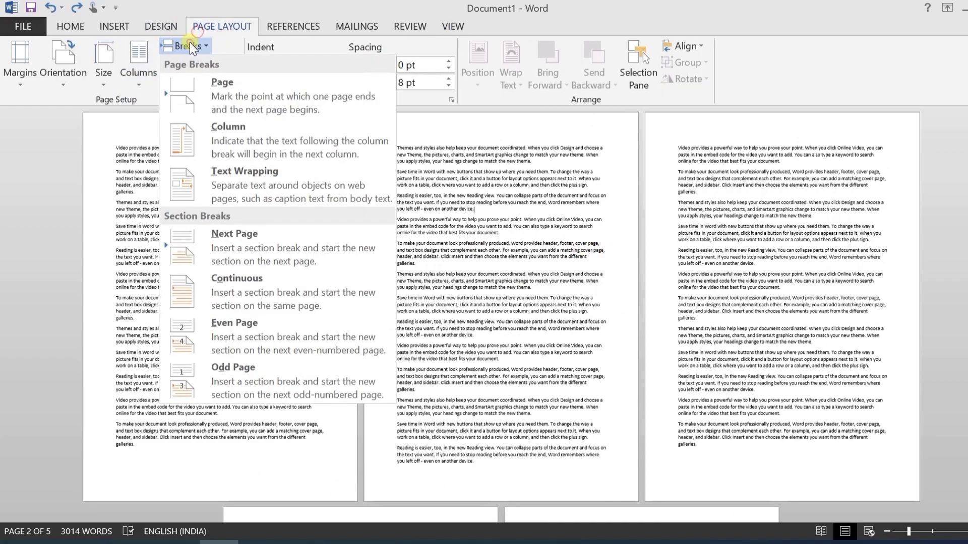
pyautogui.click(507, 293)
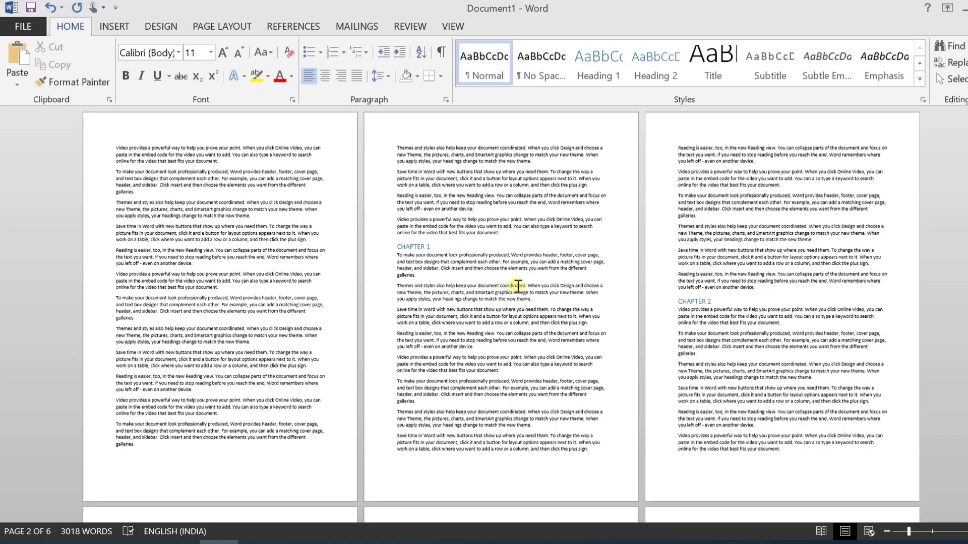
# - Inspect the CHAPTER 1 heading on page 2 at page width and return to the multiple-page view
pyautogui.click(460, 26)
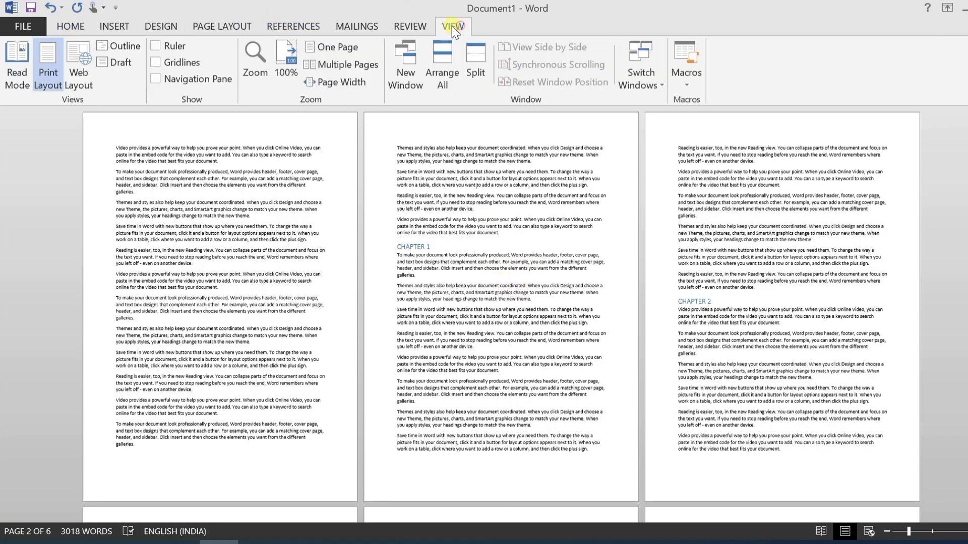
pyautogui.click(337, 82)
pyautogui.scroll(-3, 318, 345)
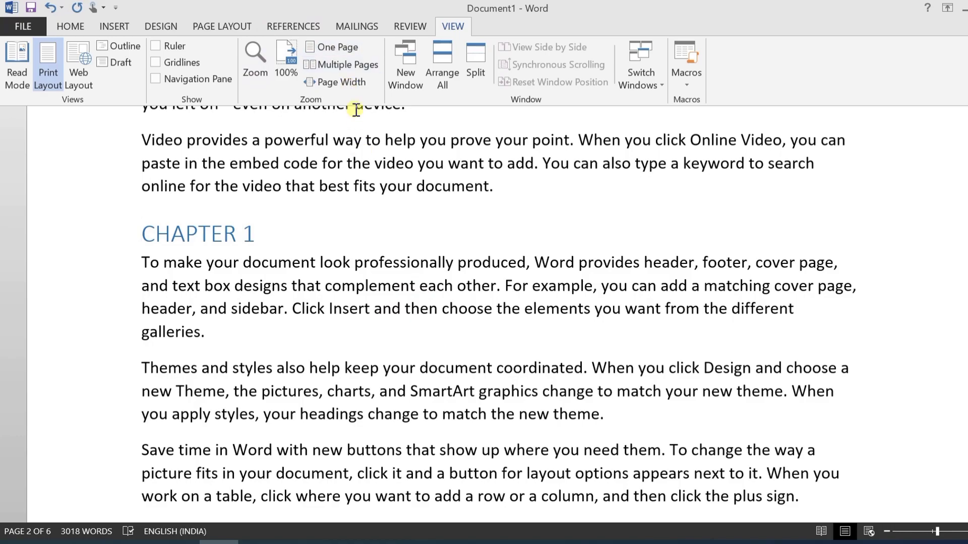
pyautogui.click(337, 69)
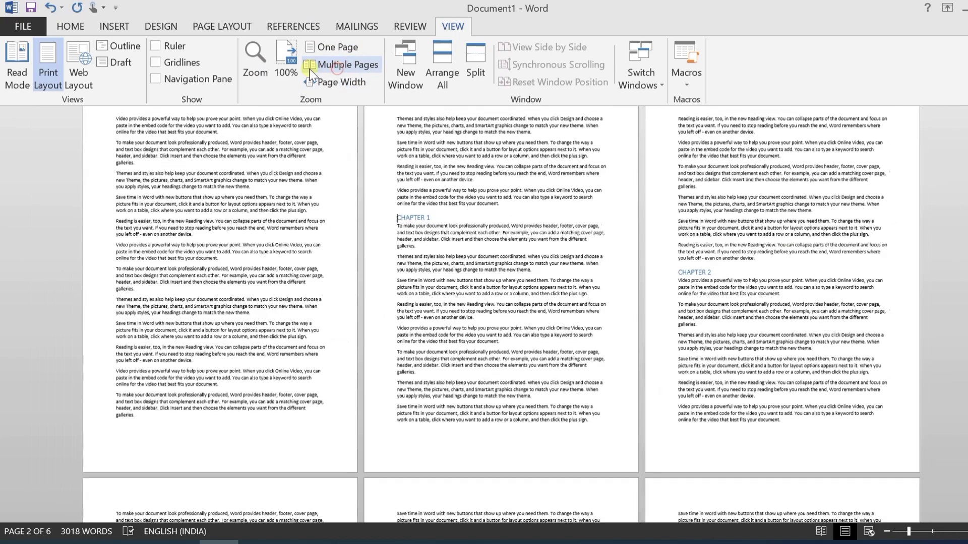
pyautogui.scroll(1, 473, 240)
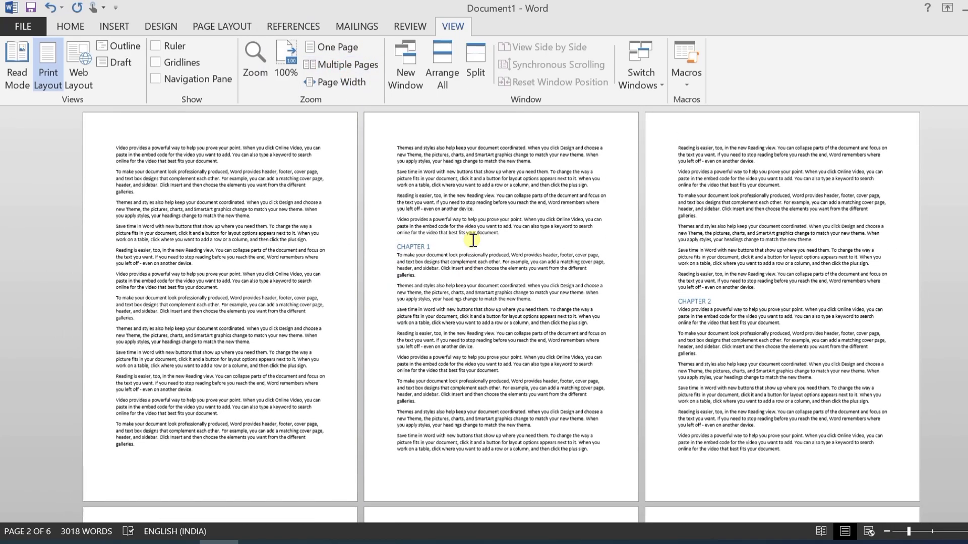
# - Insert two page breaks before the CHAPTER 1 heading on page 2 to leave a blank page ahead of it
pyautogui.click(398, 247)
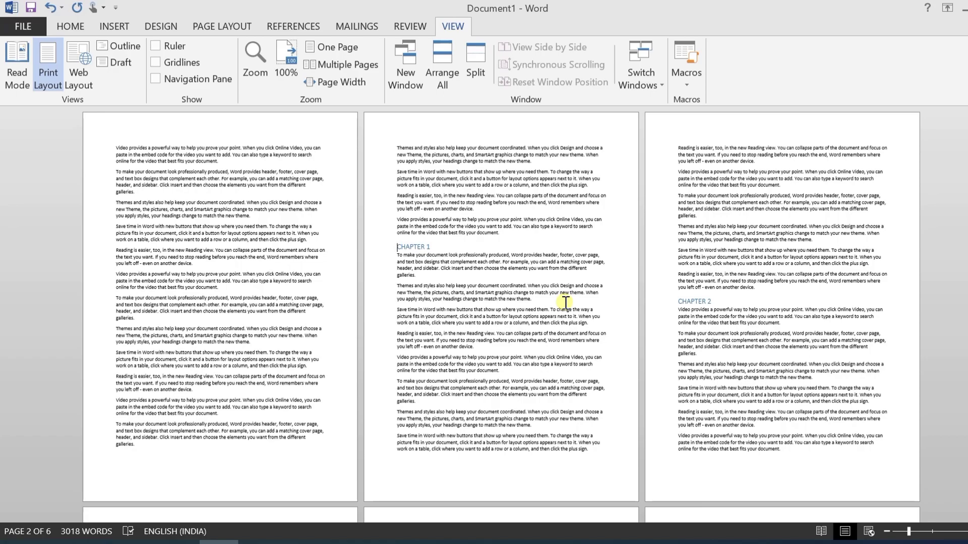
pyautogui.hotkey('ctrl', 'z')
pyautogui.hotkey('ctrl', 'Return')
pyautogui.hotkey('ctrl', 'Return')
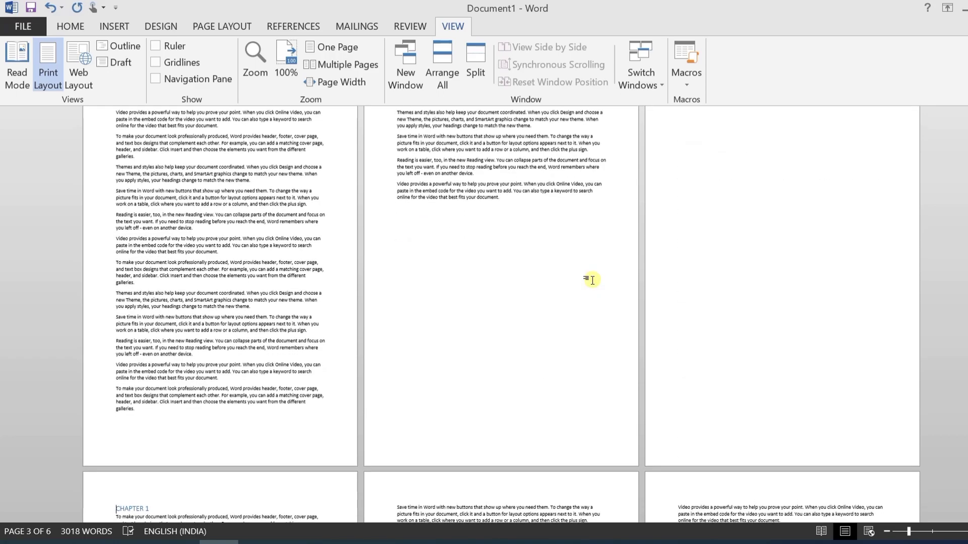
pyautogui.scroll(-2, 589, 280)
pyautogui.click(190, 459)
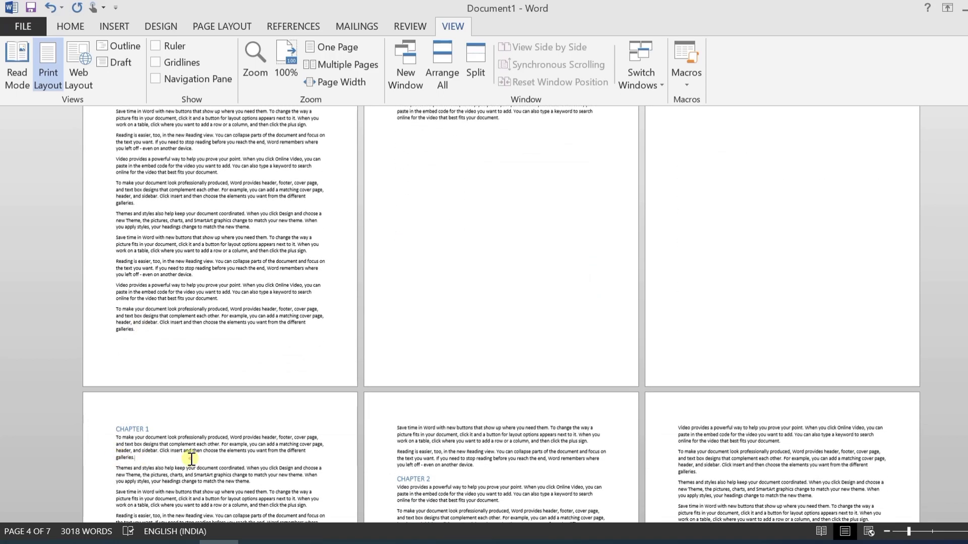
pyautogui.scroll(3, 692, 280)
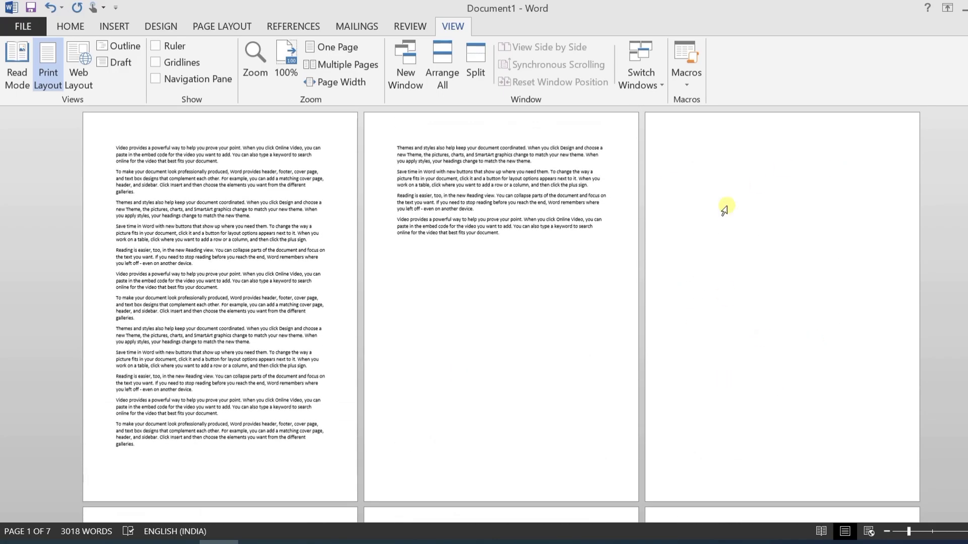
# - Check the pages around the blank page, and undo the two page breaks inserted before the CHAPTER 1 heading
pyautogui.scroll(-2, 194, 356)
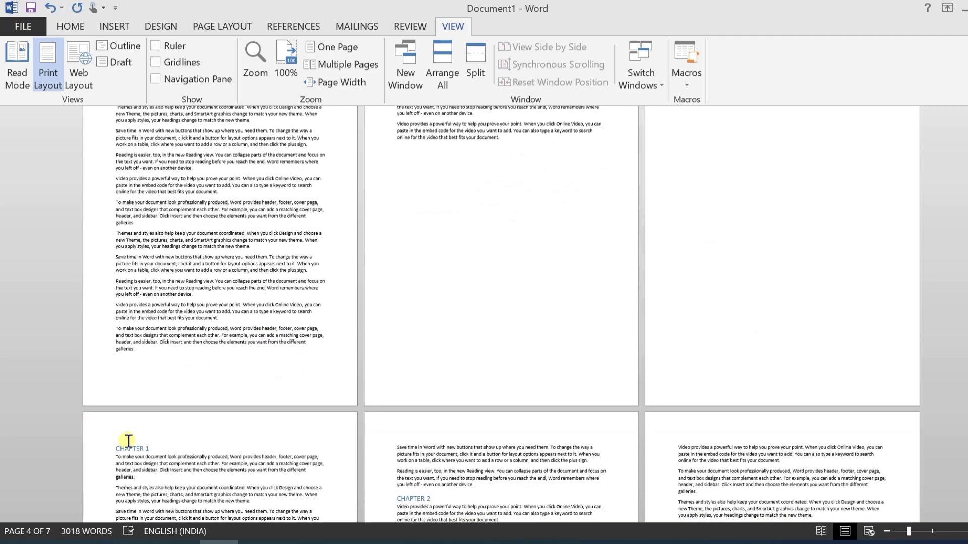
pyautogui.scroll(-1, 187, 477)
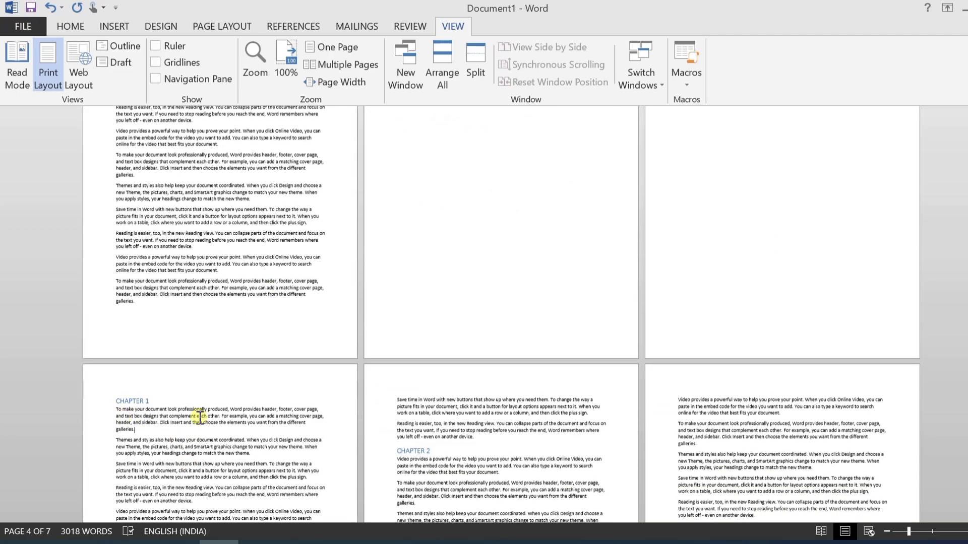
pyautogui.scroll(3, 760, 270)
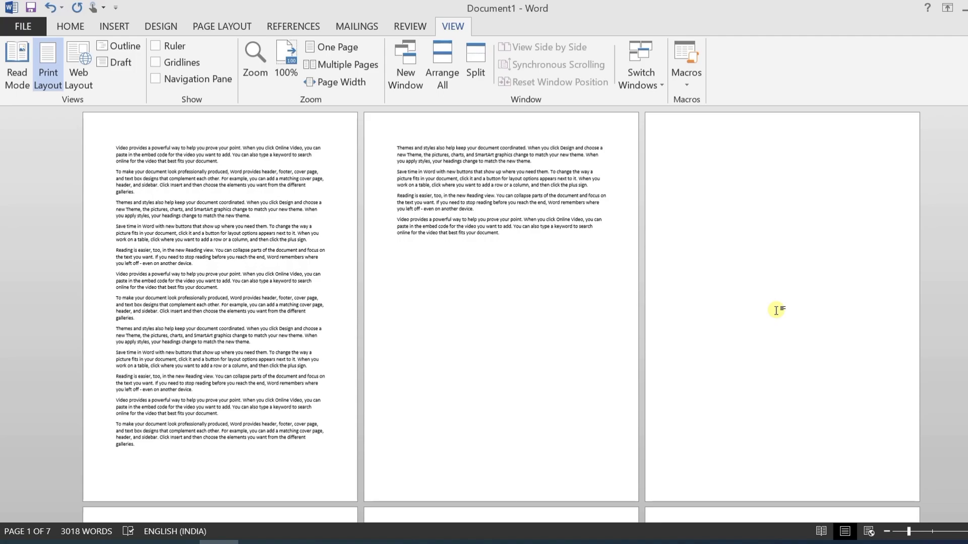
pyautogui.hotkey('ctrl', 'z')
pyautogui.hotkey('ctrl', 'z')
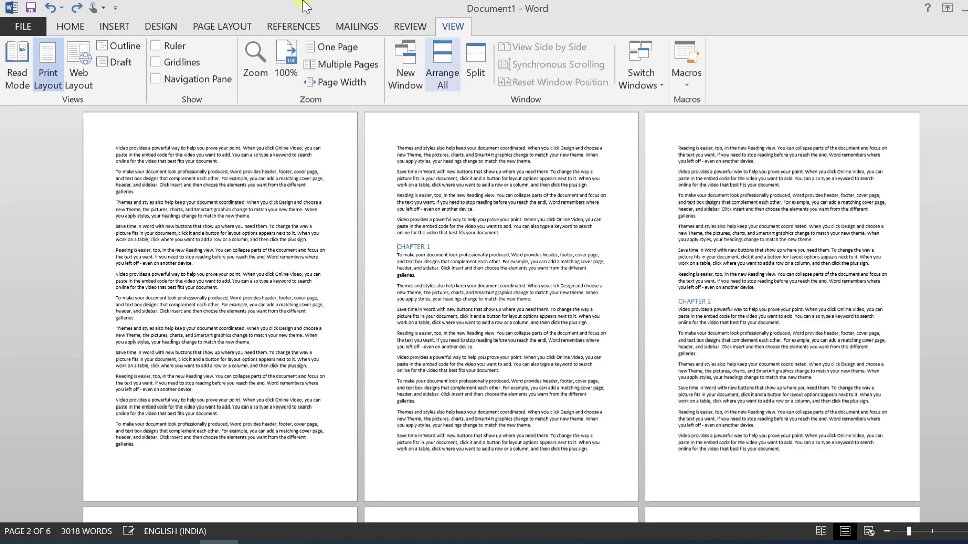
# - Review the section break types available for starting CHAPTER 1 on a new page
pyautogui.click(234, 29)
pyautogui.click(189, 45)
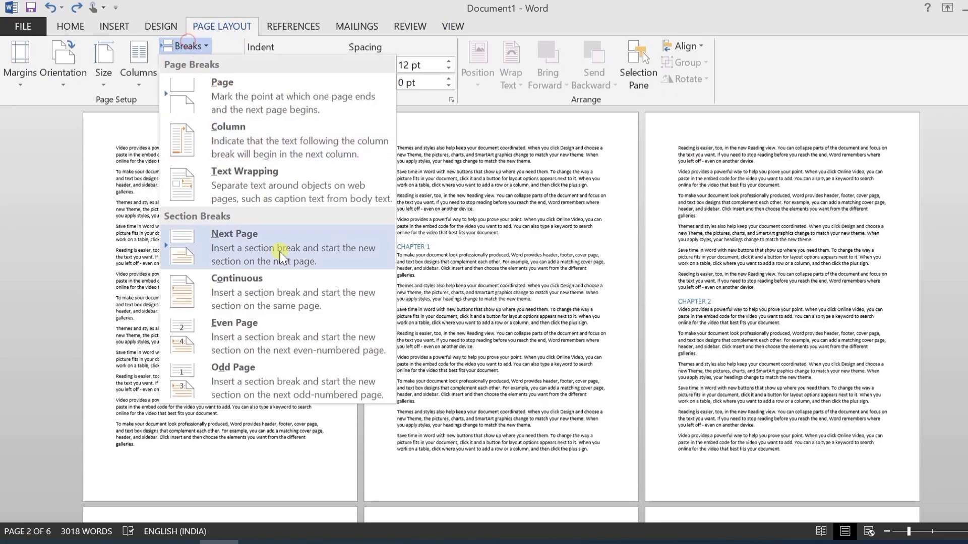
pyautogui.click(500, 221)
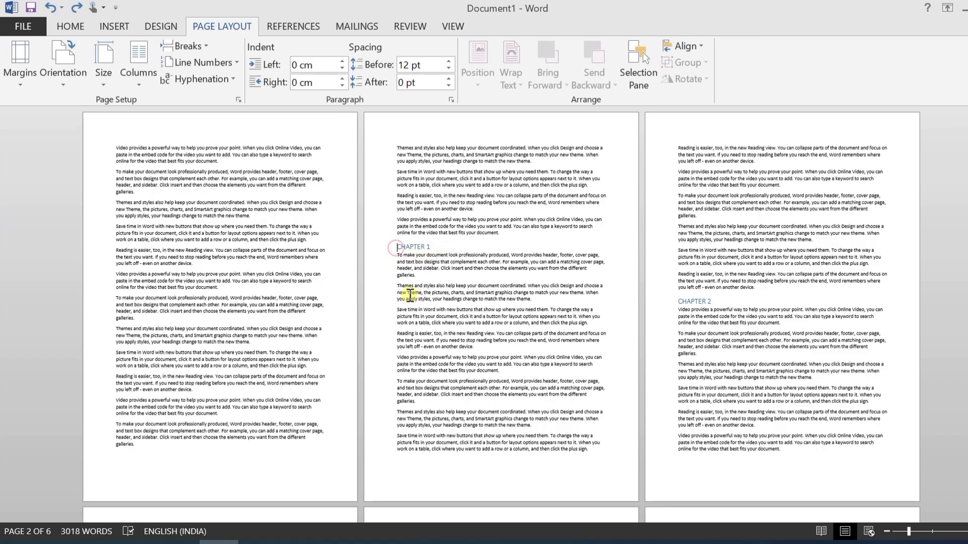
# - Insert an Even Page section break before the CHAPTER 1 heading on page 2
pyautogui.click(457, 25)
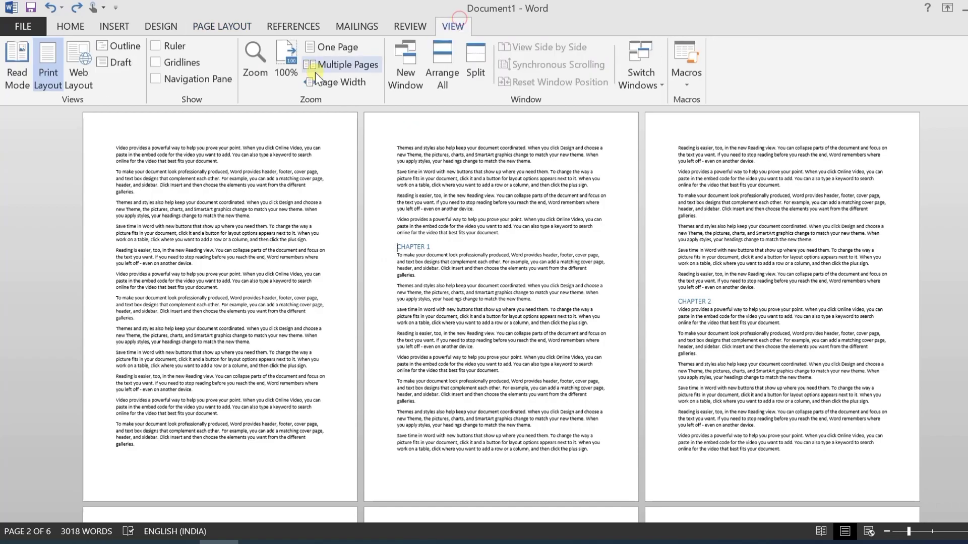
pyautogui.click(337, 85)
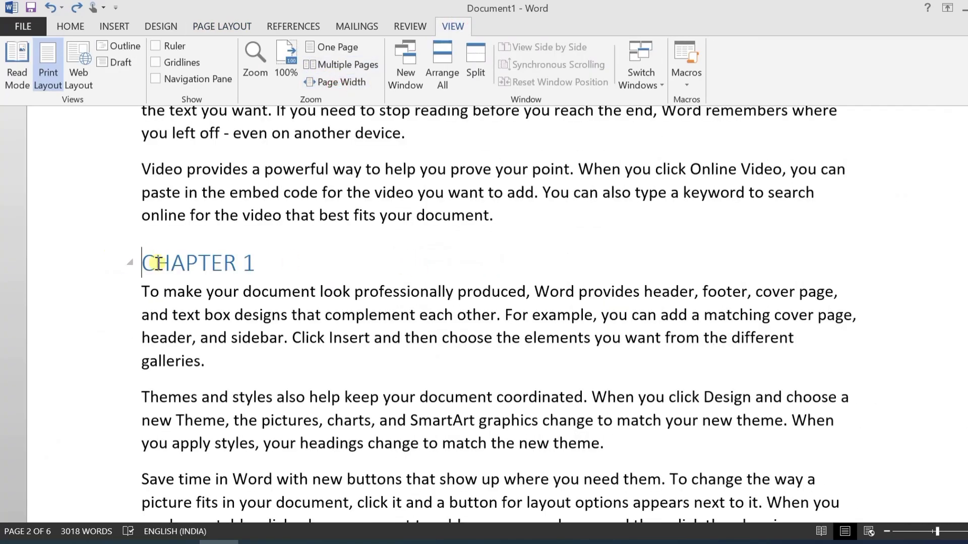
pyautogui.click(345, 65)
pyautogui.click(222, 23)
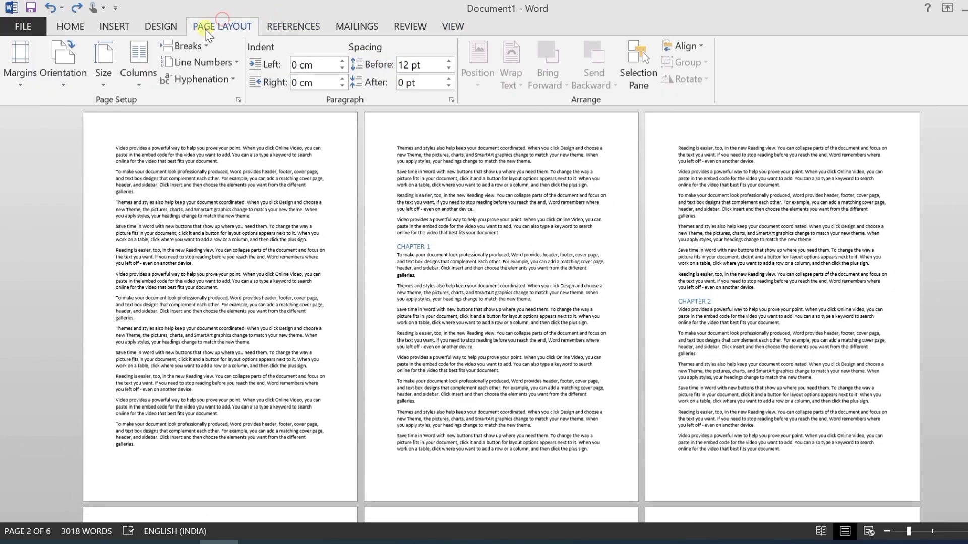
pyautogui.click(186, 48)
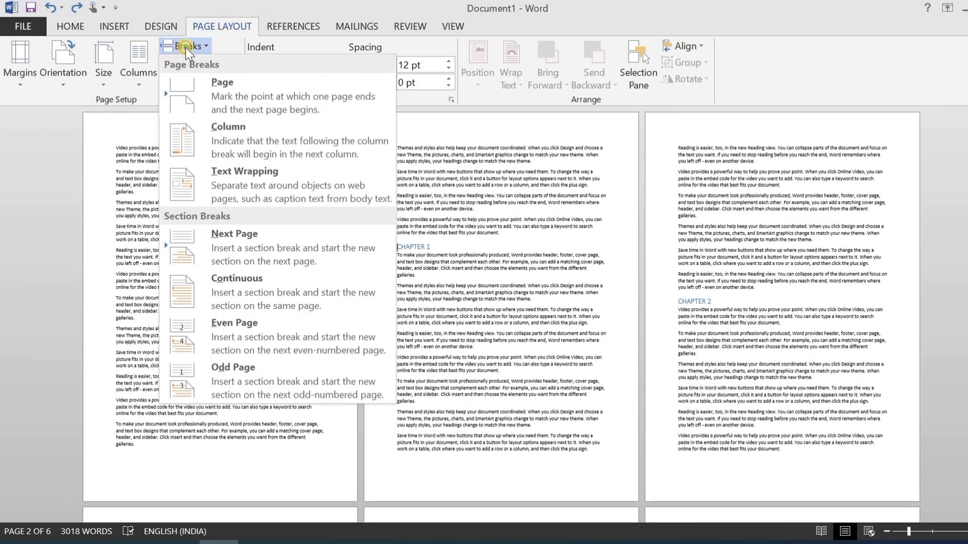
pyautogui.click(238, 347)
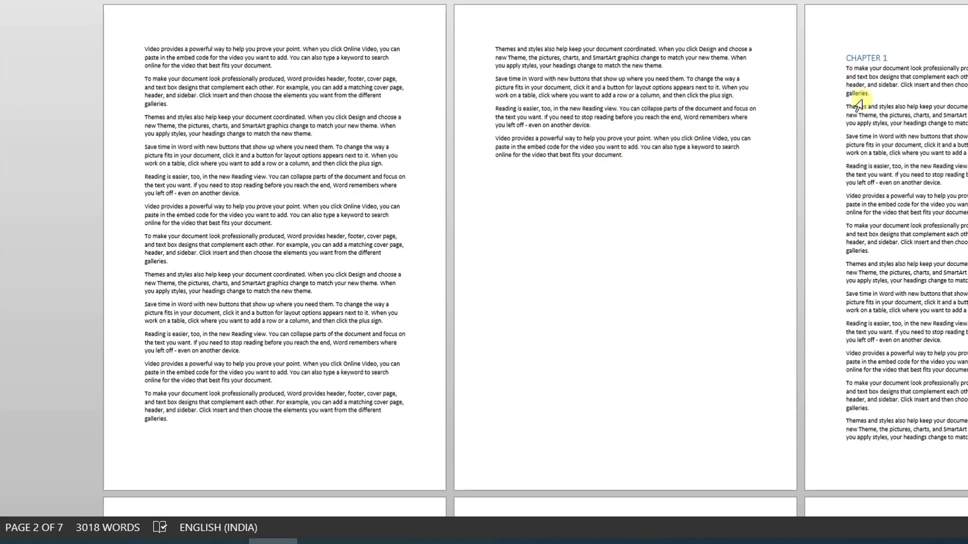
# - Check the page number of CHAPTER 1, and examine the pages around its start in the print preview
pyautogui.click(906, 73)
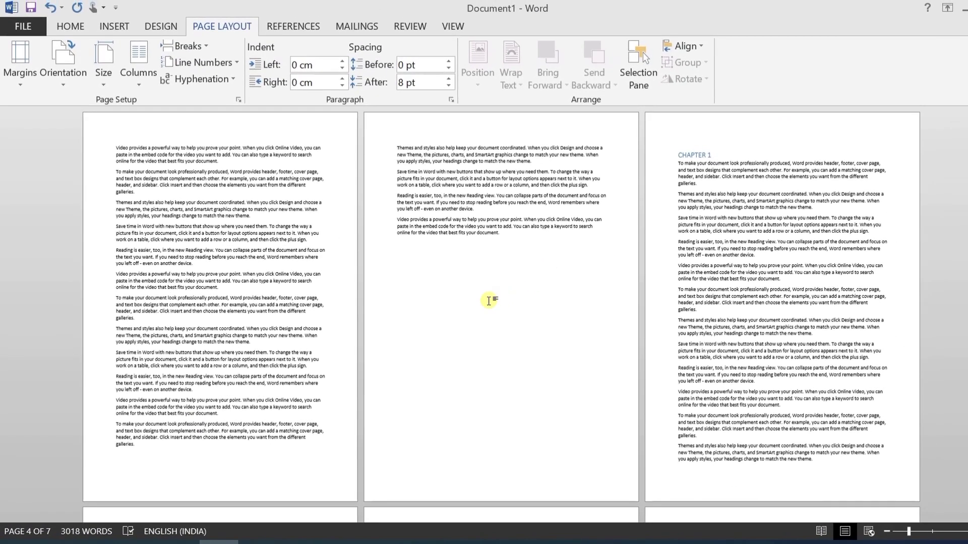
pyautogui.scroll(-2, 548, 270)
pyautogui.scroll(2, 548, 270)
pyautogui.hotkey('ctrl', 'p')
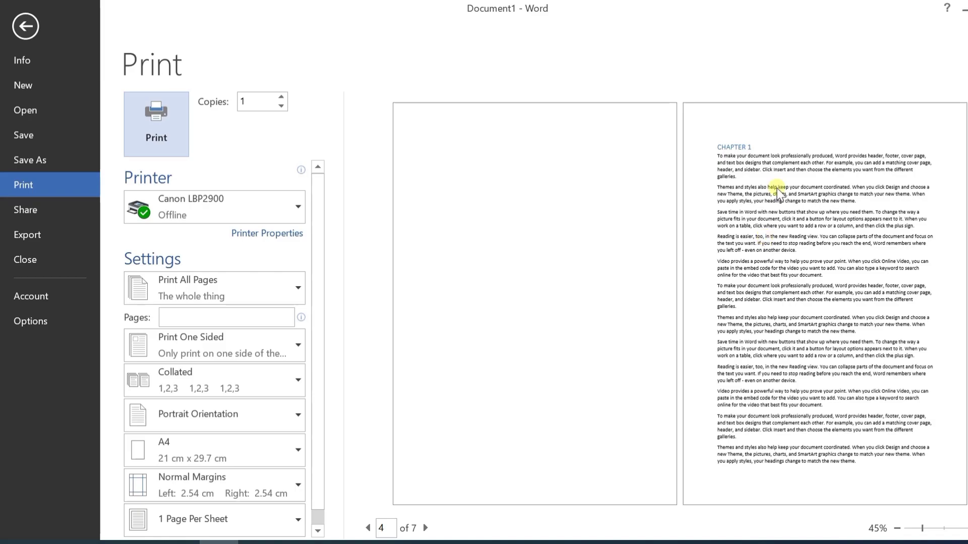
pyautogui.press('Escape')
# - Undo the Even Page section break before the CHAPTER 1 heading
pyautogui.click(189, 55)
pyautogui.click(189, 44)
pyautogui.click(189, 46)
pyautogui.click(189, 47)
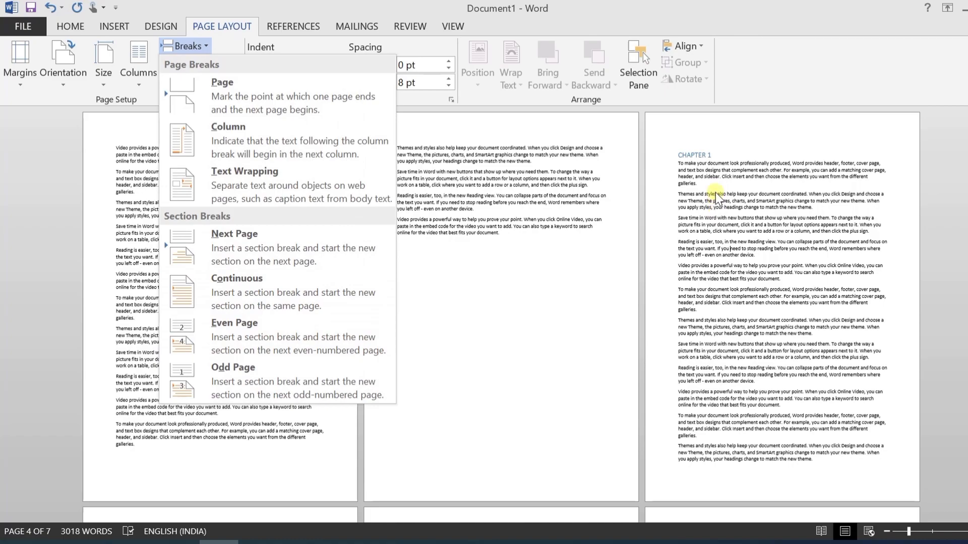
pyautogui.click(730, 247)
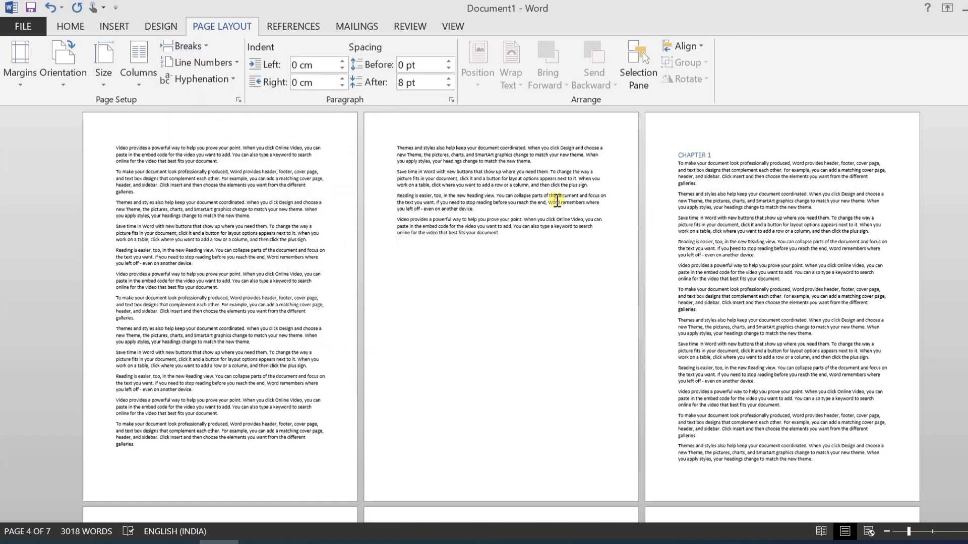
pyautogui.hotkey('ctrl', 'z')
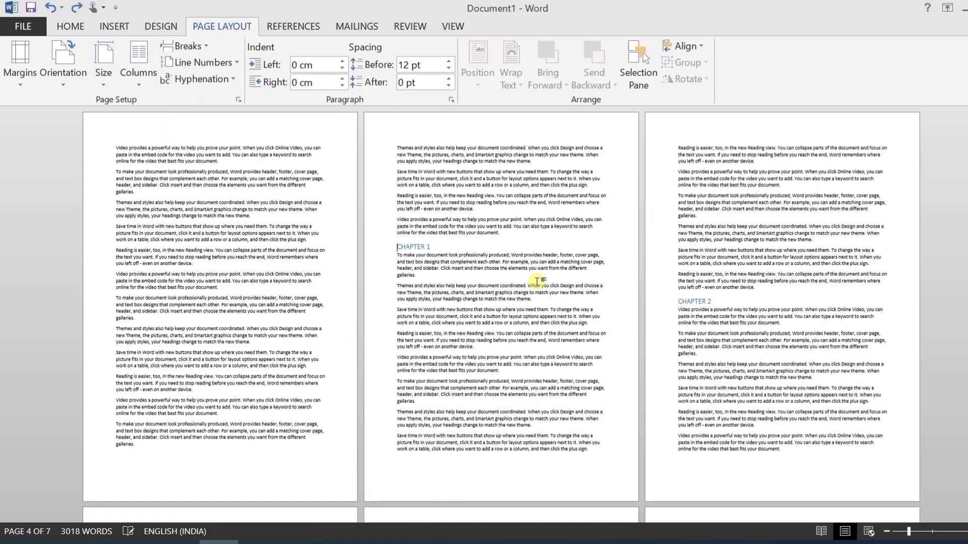
# - Insert an Odd Page section break before the CHAPTER 2 heading on page 3
pyautogui.click(677, 301)
pyautogui.click(454, 24)
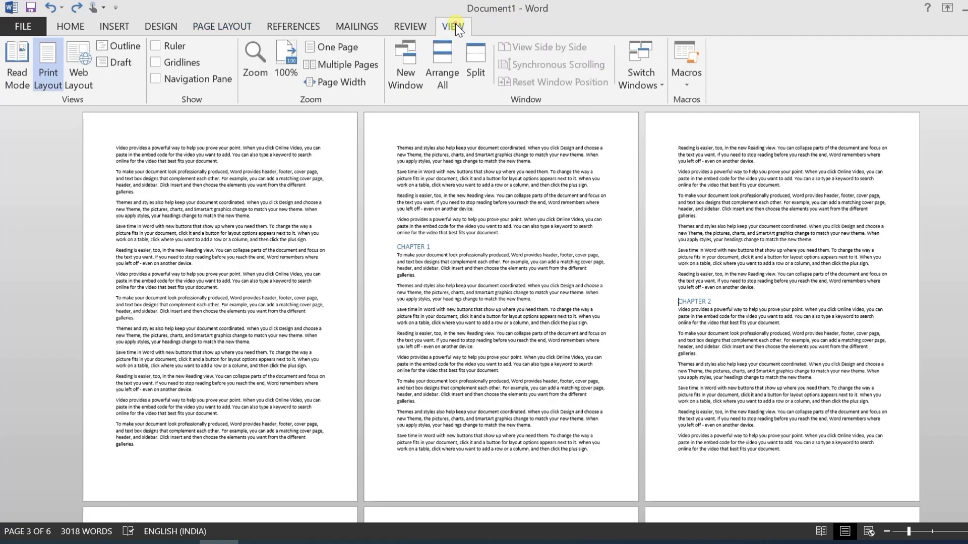
pyautogui.click(327, 82)
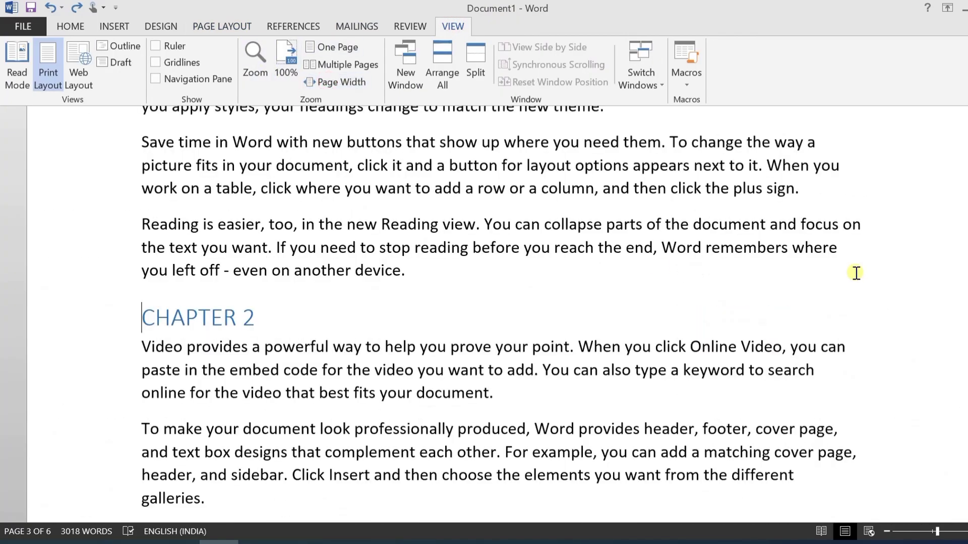
pyautogui.scroll(-3, 285, 321)
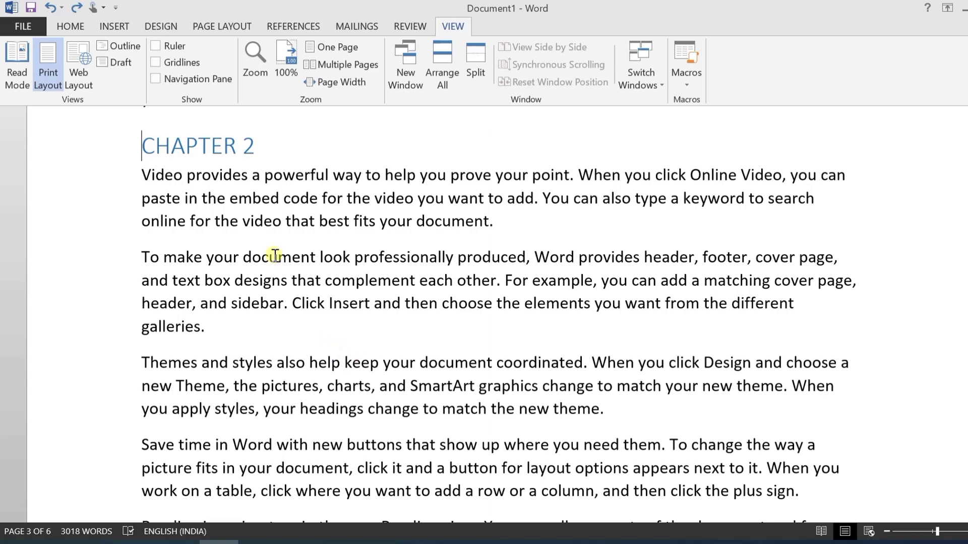
pyautogui.click(221, 28)
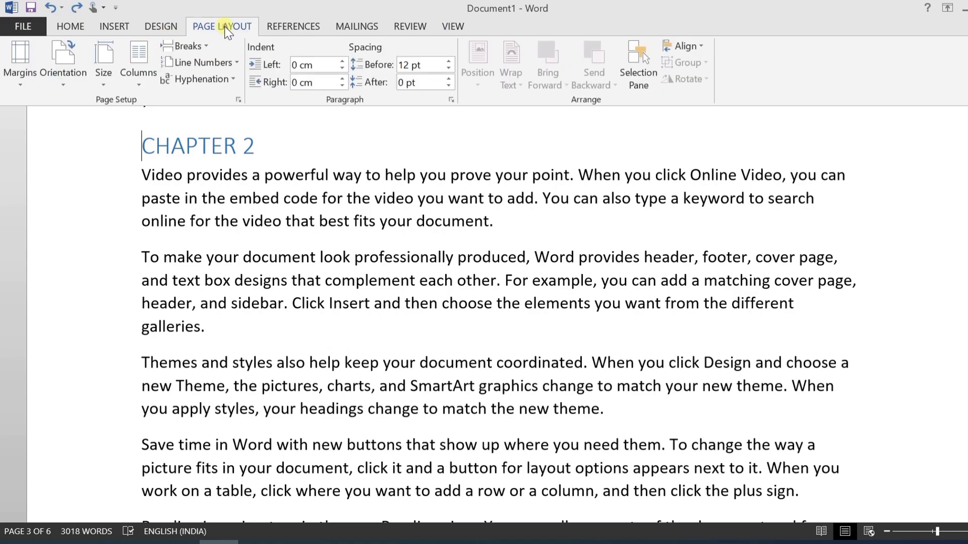
pyautogui.click(203, 47)
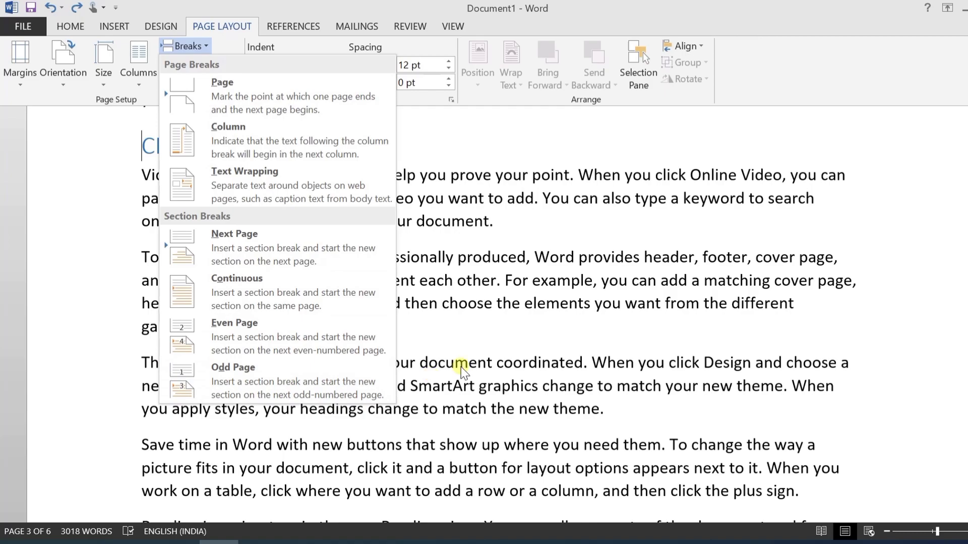
pyautogui.click(474, 363)
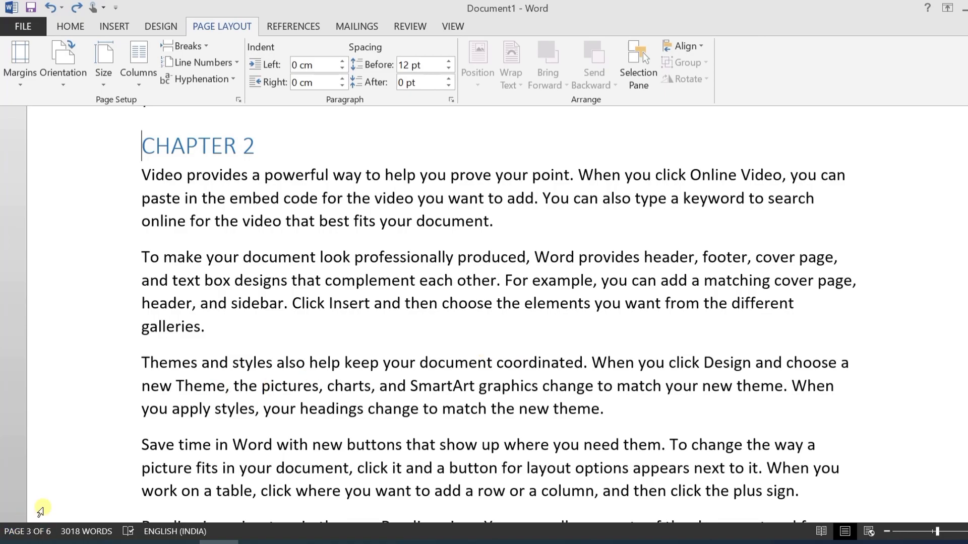
pyautogui.scroll(3, 326, 278)
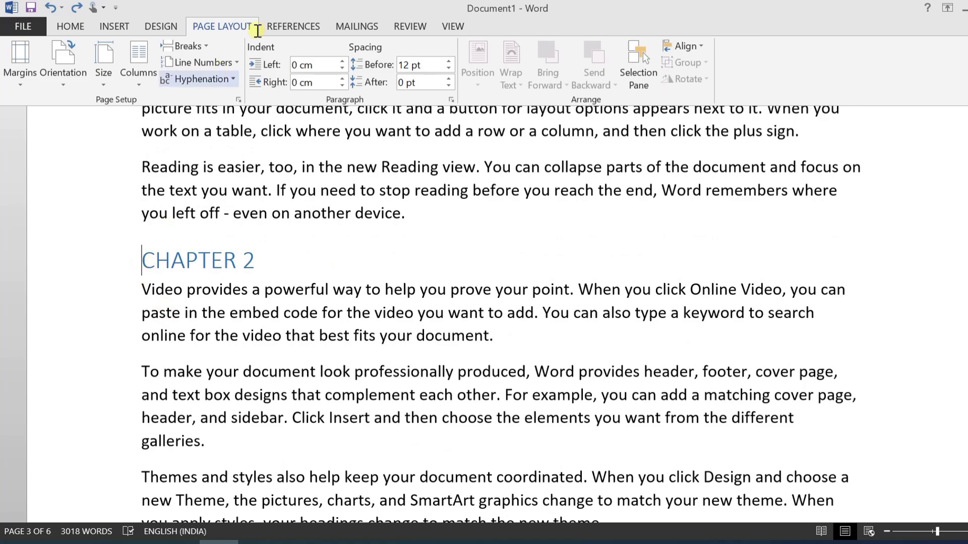
pyautogui.click(207, 47)
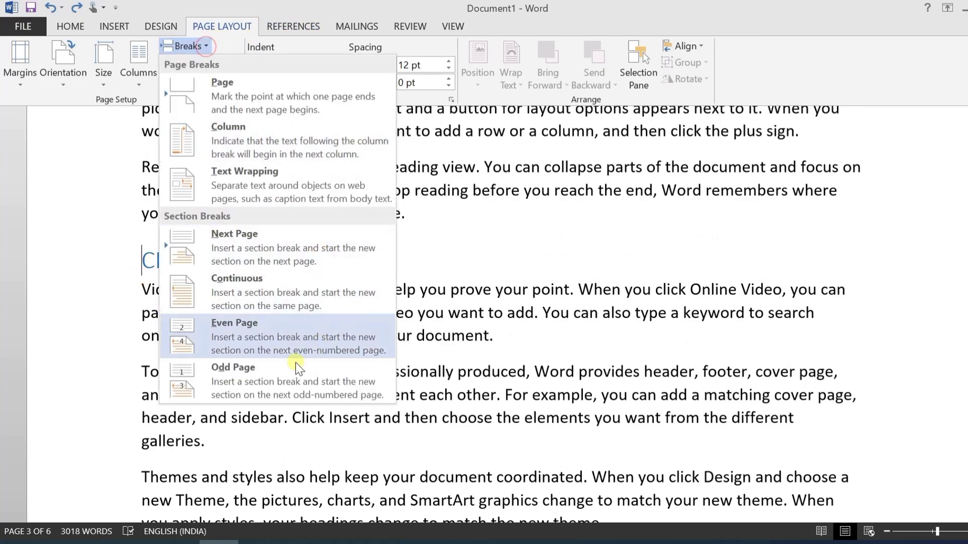
pyautogui.click(246, 380)
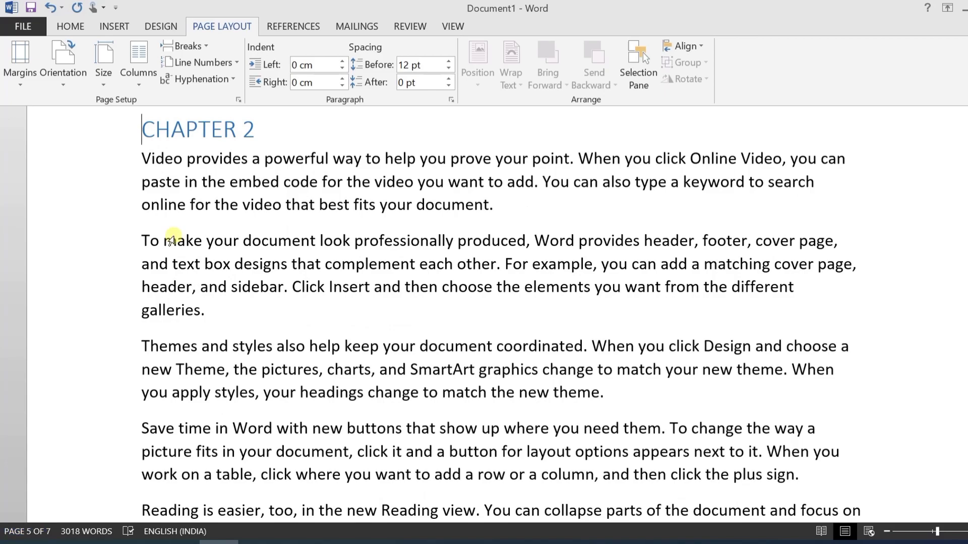
# - Display the document as multiple pages and check the page numbers of CHAPTER 2 and the page before it
pyautogui.click(457, 26)
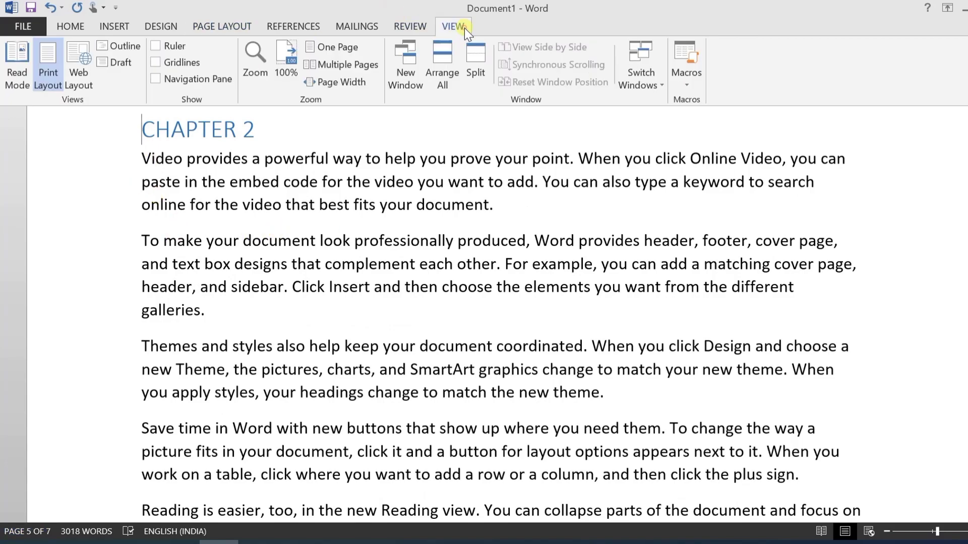
pyautogui.click(337, 66)
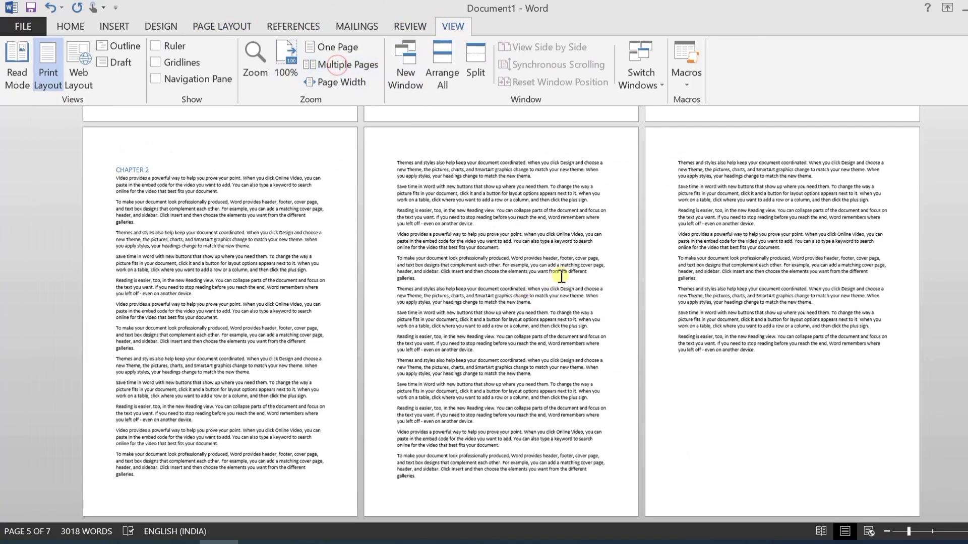
pyautogui.scroll(5, 542, 303)
pyautogui.click(722, 228)
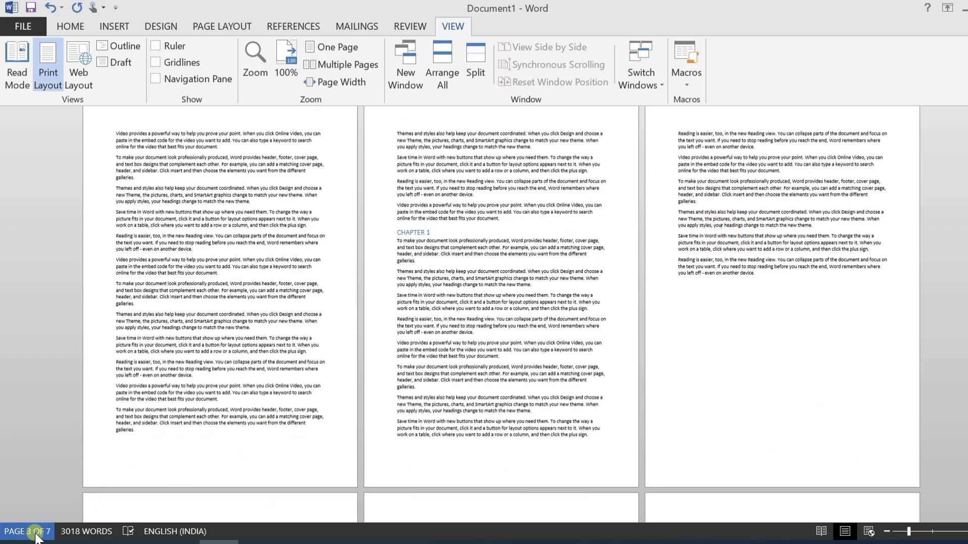
pyautogui.scroll(-3, 723, 229)
pyautogui.scroll(-3, 723, 230)
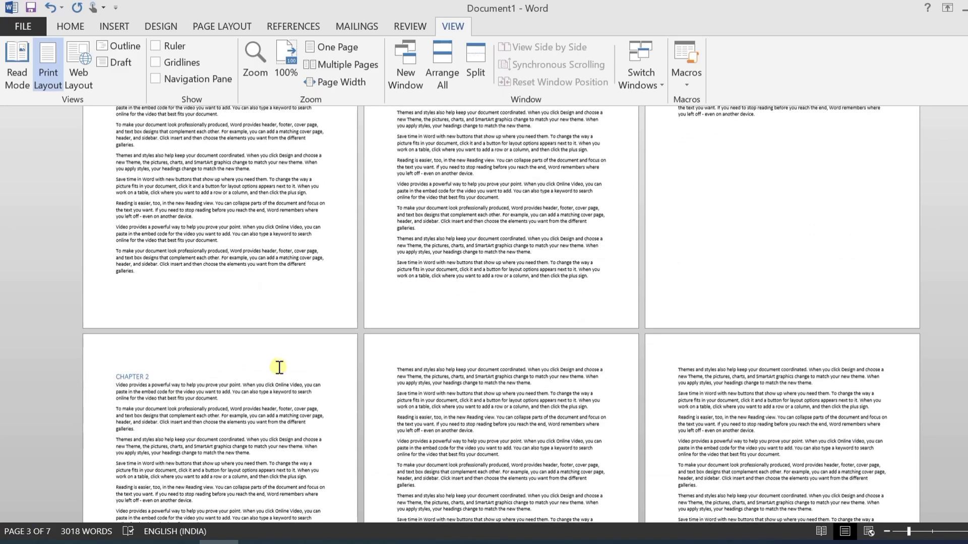
pyautogui.click(163, 405)
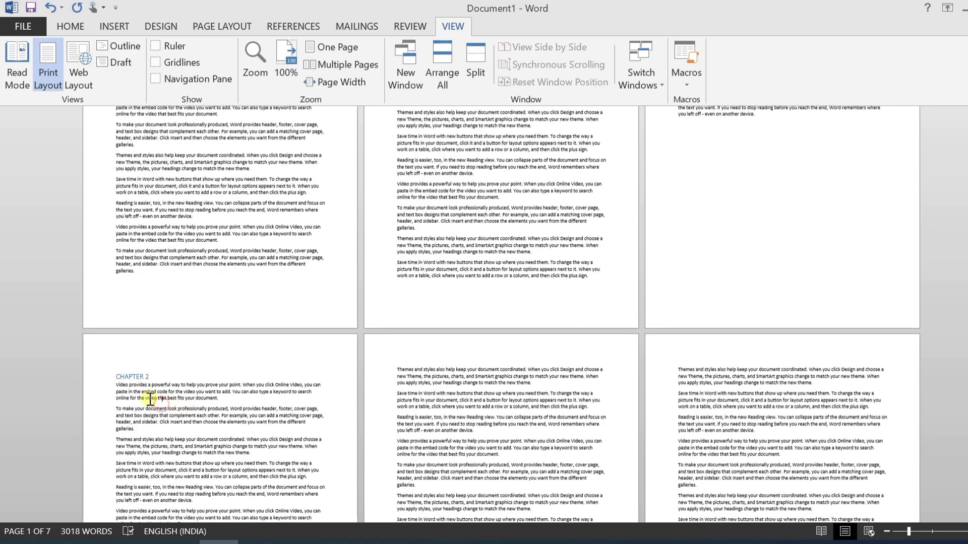
pyautogui.click(17, 533)
# - Examine the pages leading up to CHAPTER 2 in the print preview and return to the document
pyautogui.hotkey('ctrl', 'p')
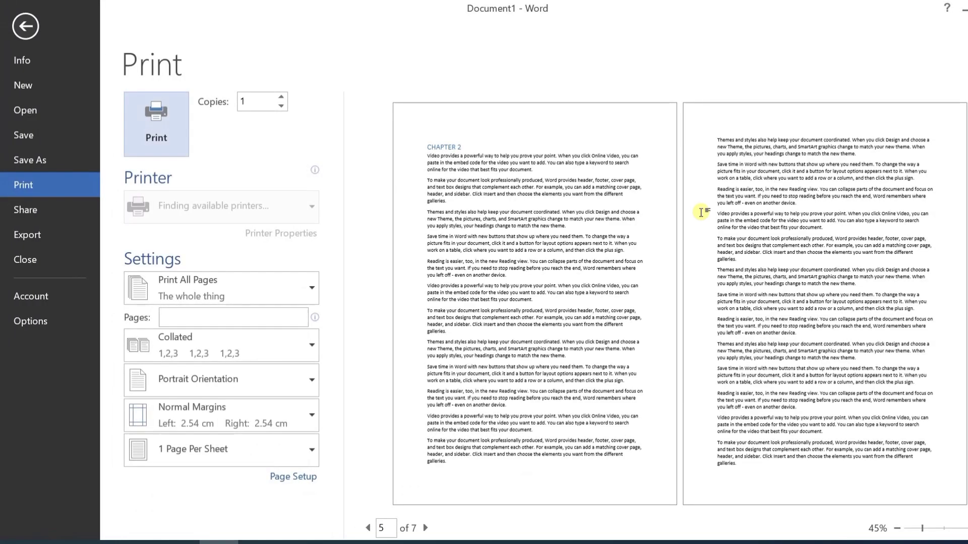
pyautogui.scroll(3, 684, 238)
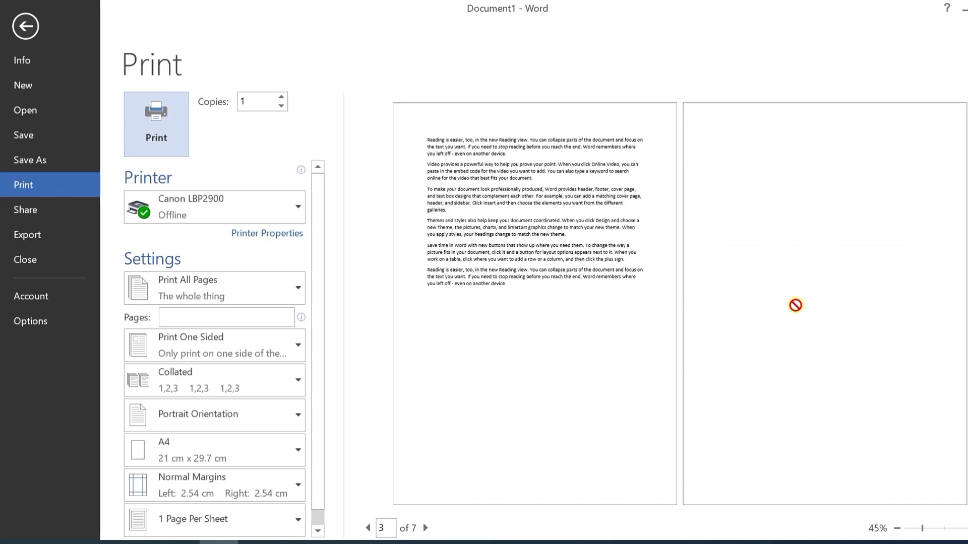
pyautogui.click(20, 21)
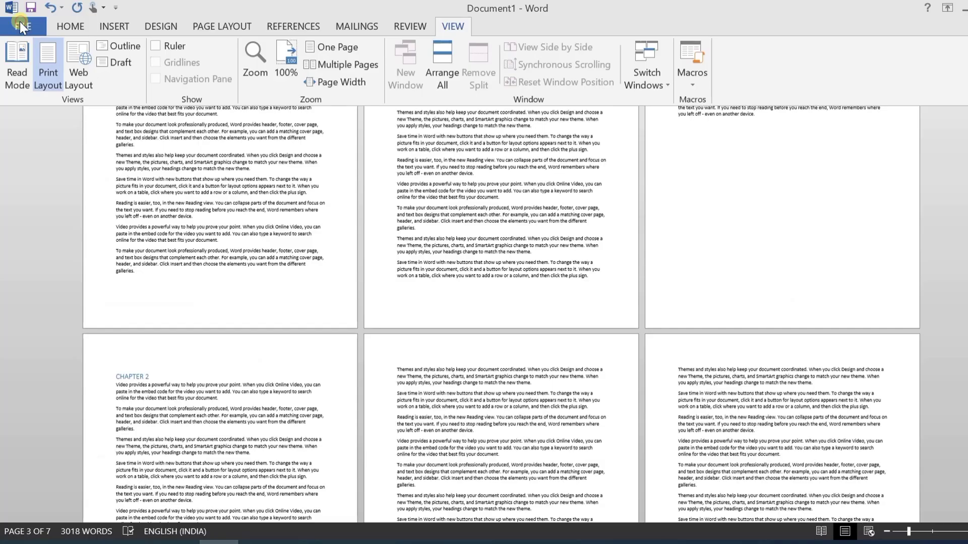
# - Look over the pages around CHAPTER 2 and open the list of page and section break types
pyautogui.scroll(3, 528, 252)
pyautogui.scroll(-5, 525, 250)
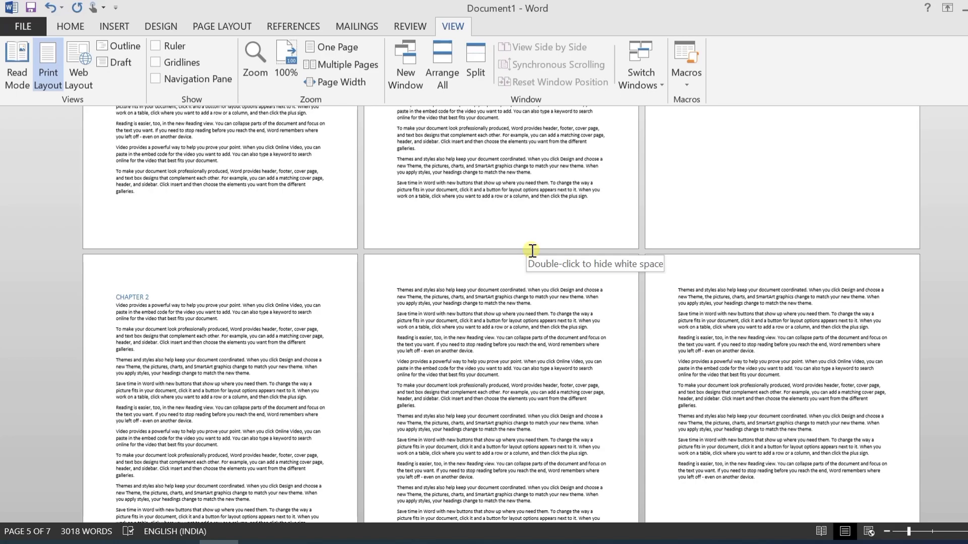
pyautogui.click(212, 21)
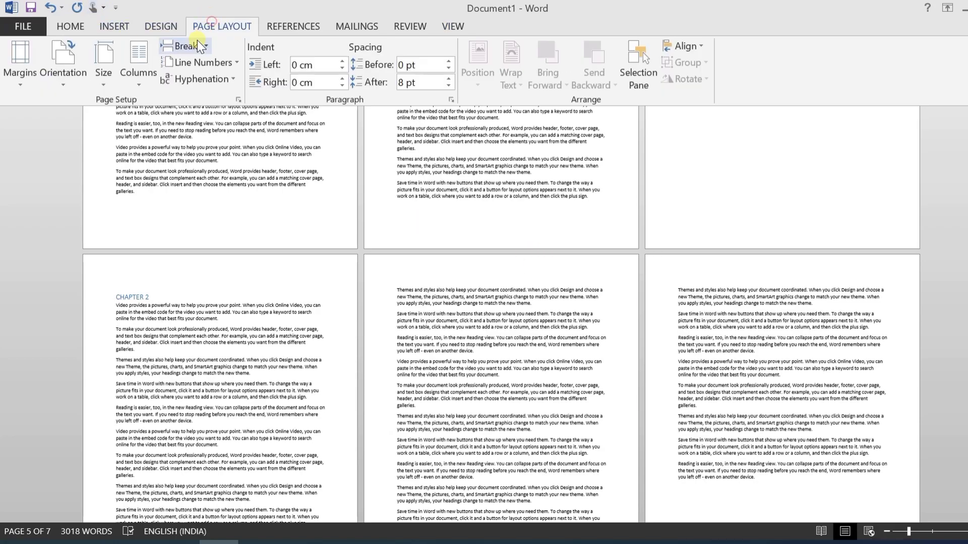
pyautogui.click(197, 44)
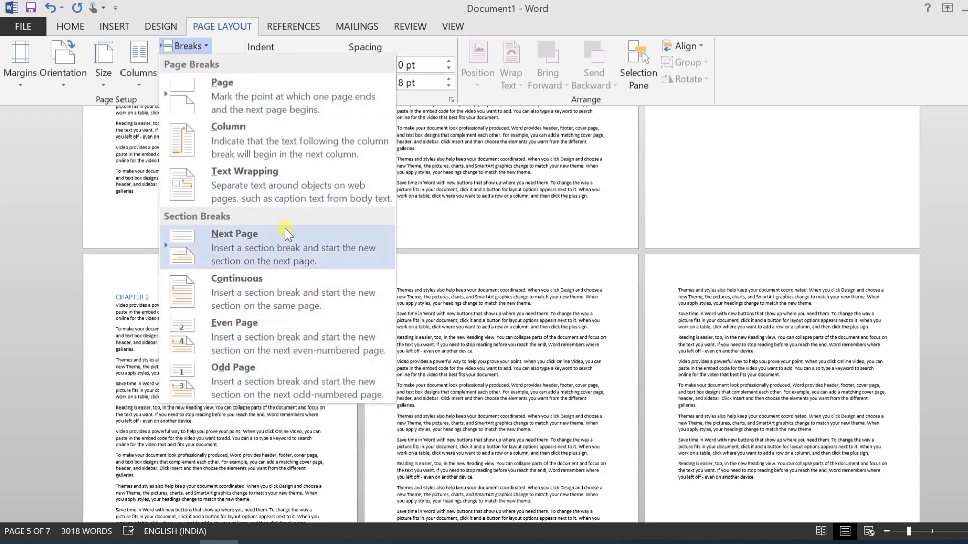